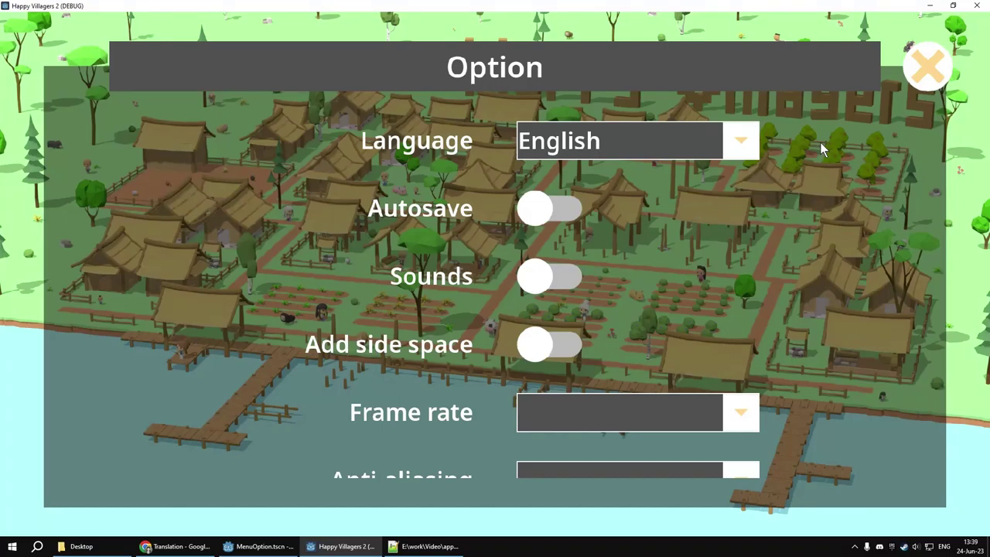
# Toggle the Option menu language between Thai and English twice, leaving it on English, then return to Godot.
pyautogui.click(739, 147)
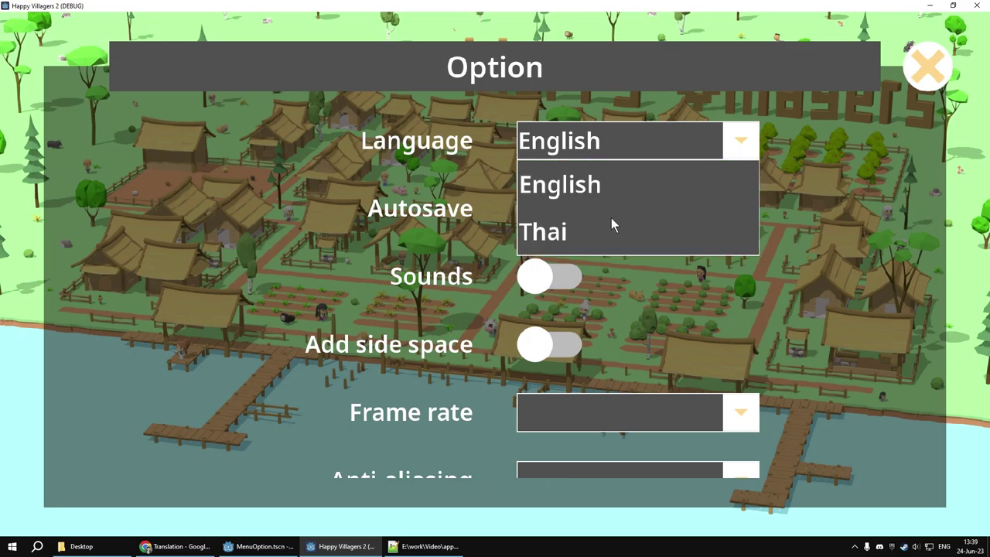
pyautogui.click(569, 228)
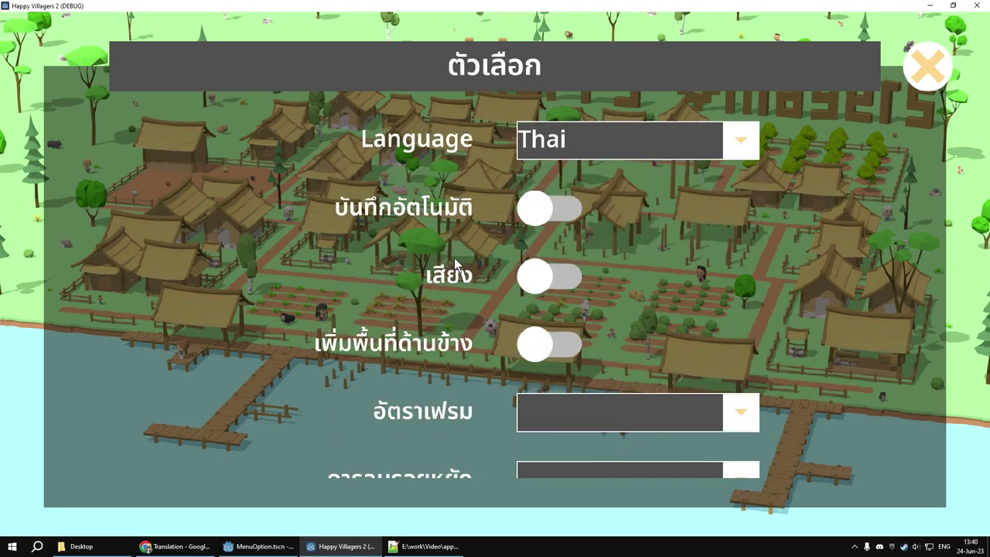
pyautogui.click(707, 144)
pyautogui.click(660, 182)
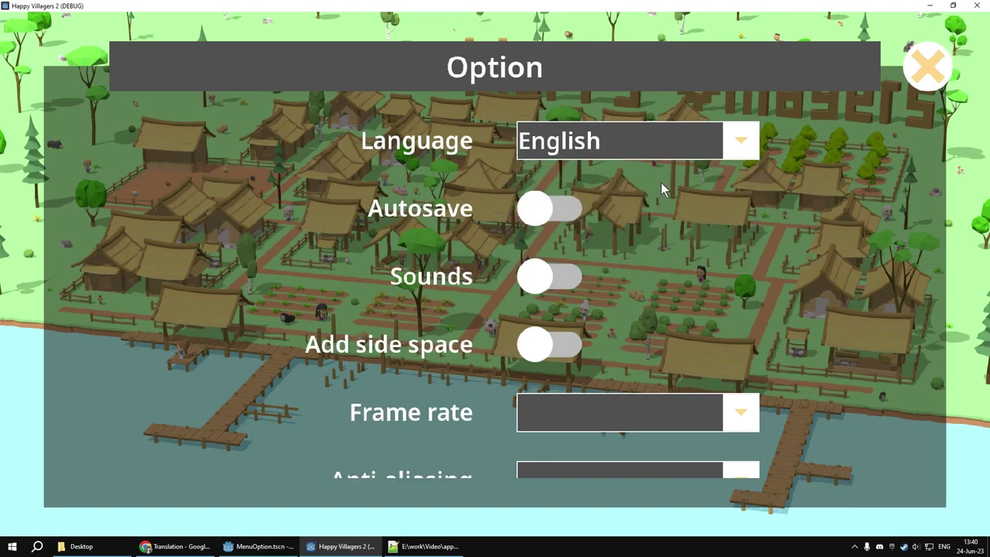
pyautogui.click(671, 148)
pyautogui.click(574, 228)
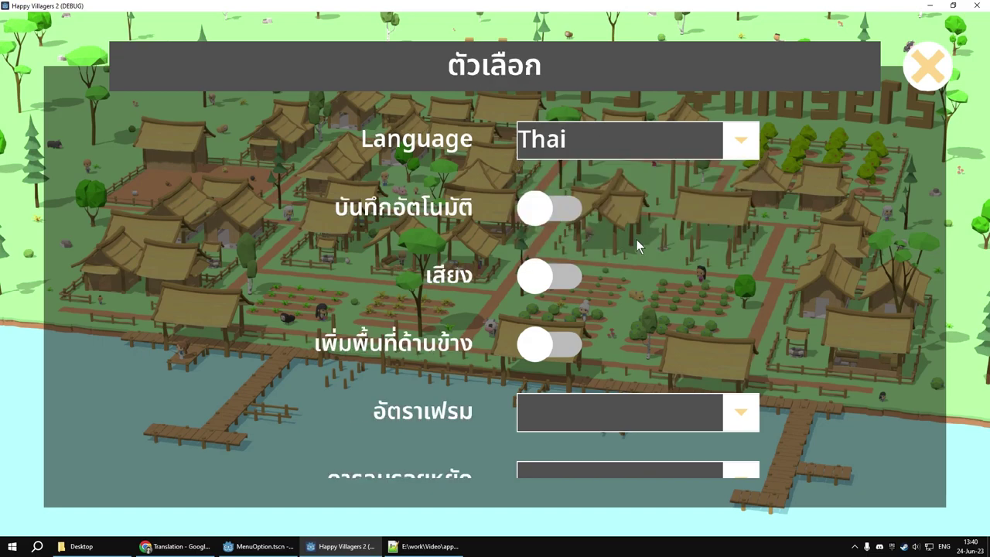
pyautogui.click(712, 141)
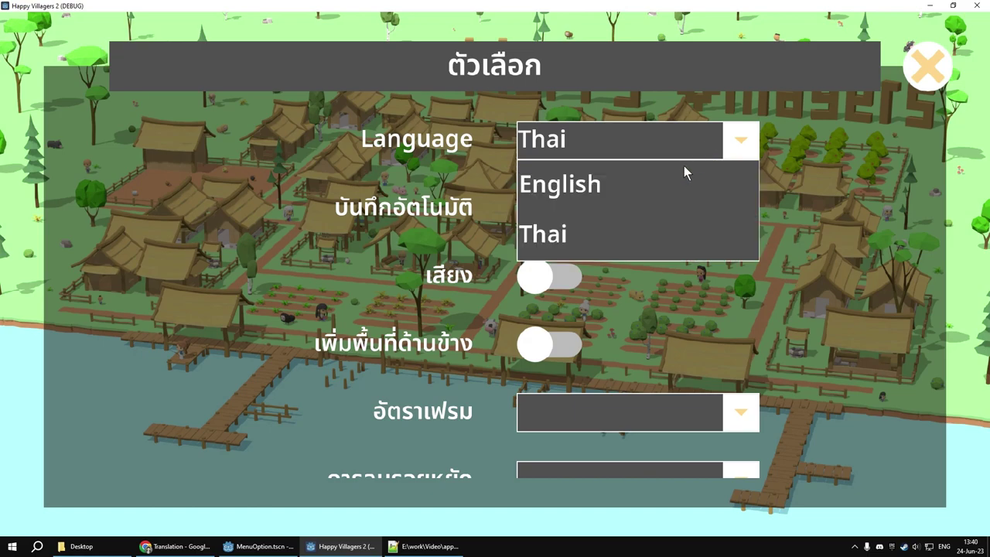
pyautogui.click(682, 183)
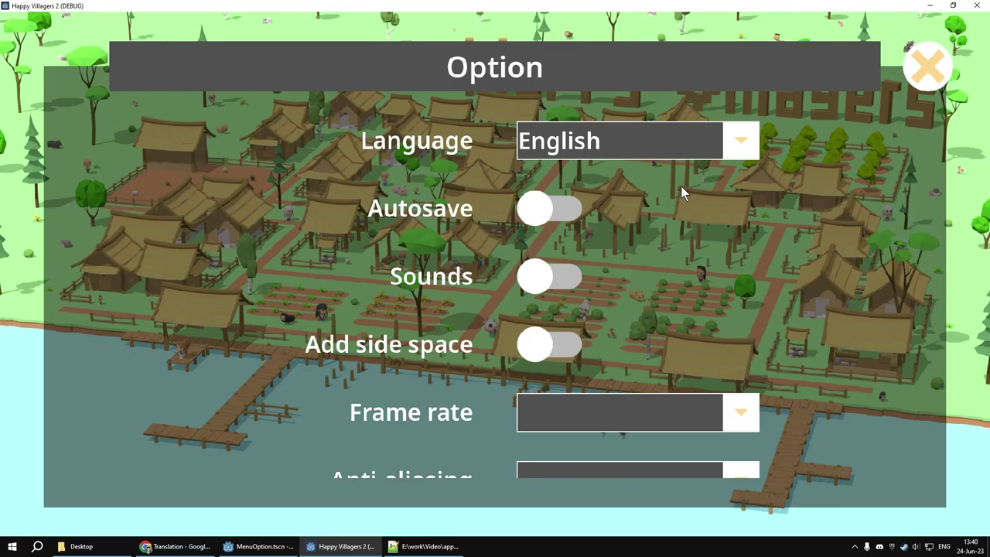
pyautogui.hotkey('alt', 'Tab')
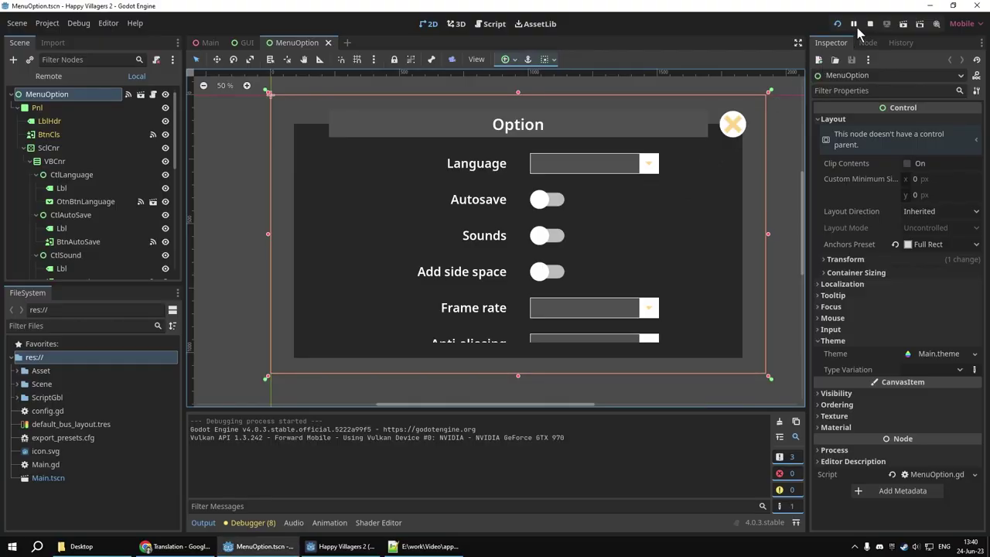
# Stop the running game and look through the Asset, Font and Translation folders.
pyautogui.click(870, 25)
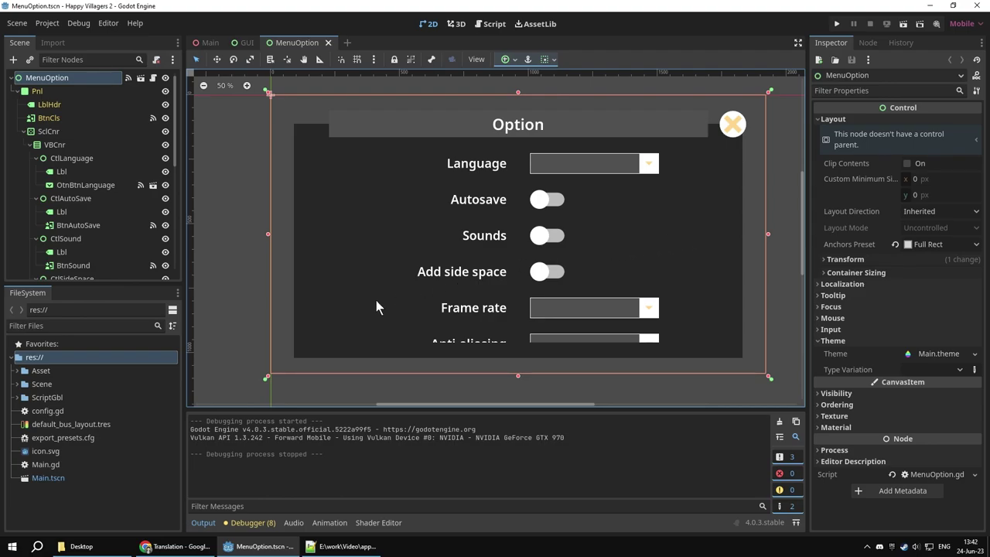
pyautogui.click(17, 371)
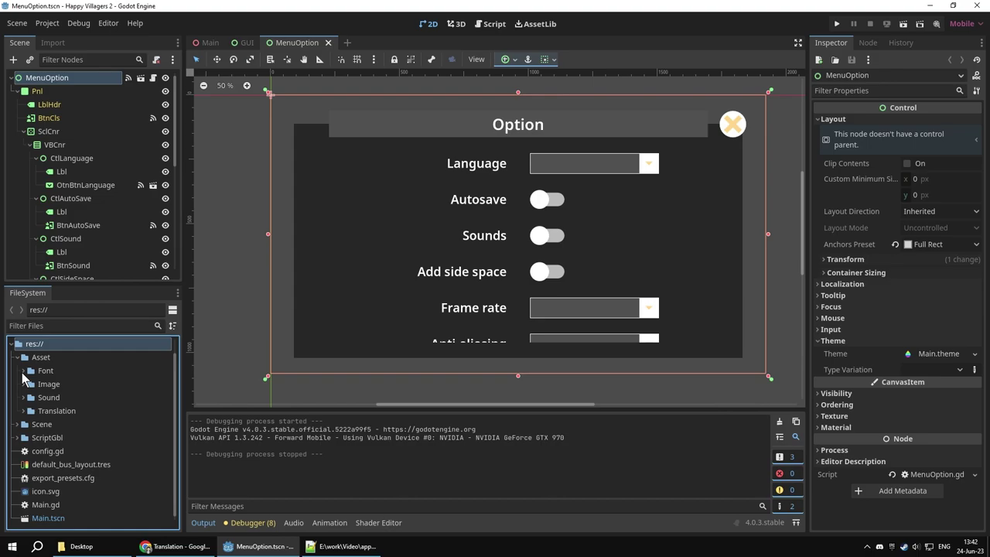
pyautogui.click(24, 371)
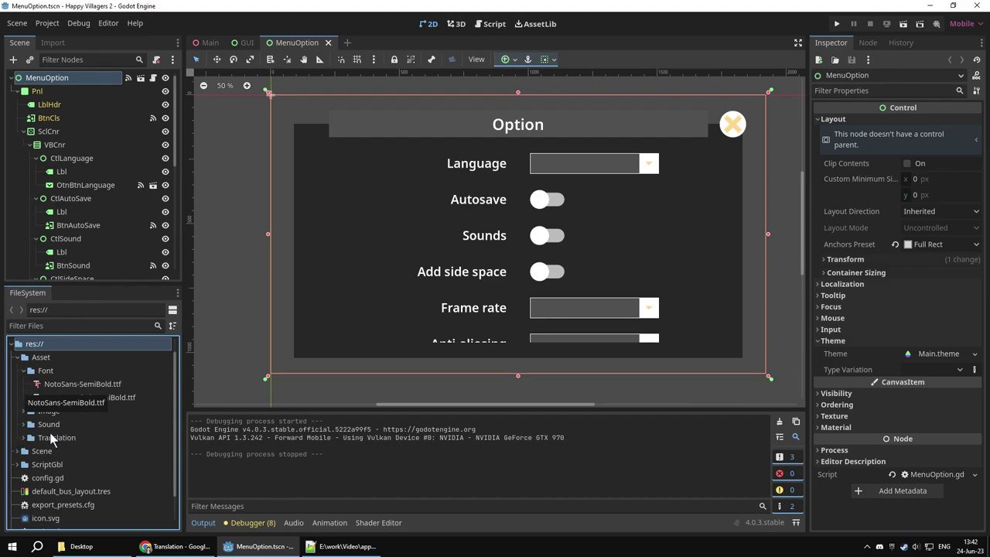
pyautogui.click(23, 438)
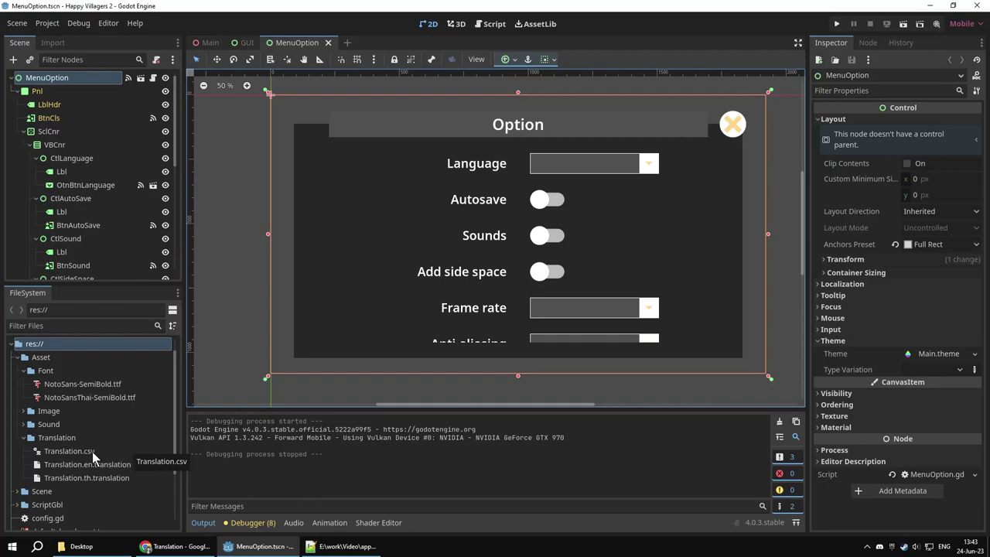
pyautogui.click(24, 438)
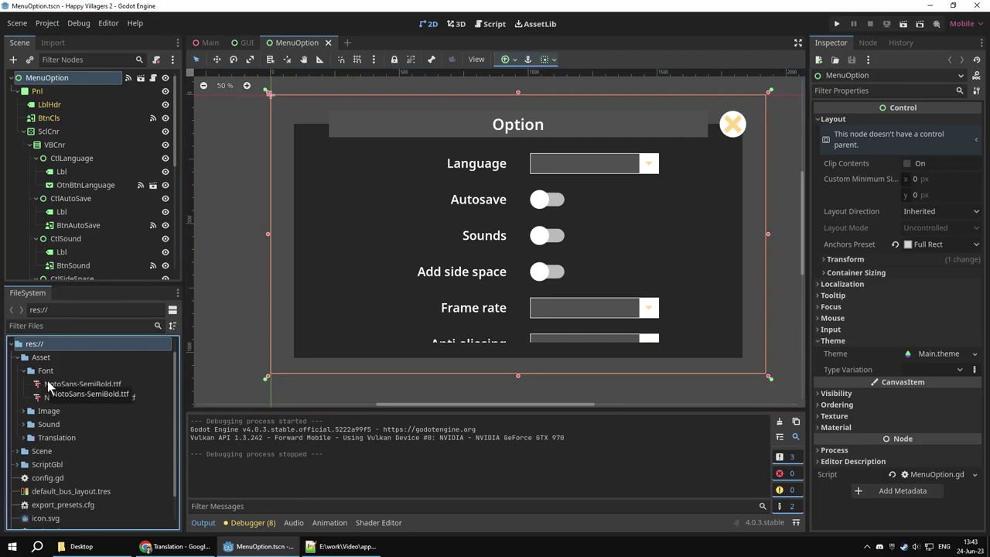
# Expand the Scene, GUI and UI folders to reveal Main.theme.
pyautogui.scroll(-1, 91, 421)
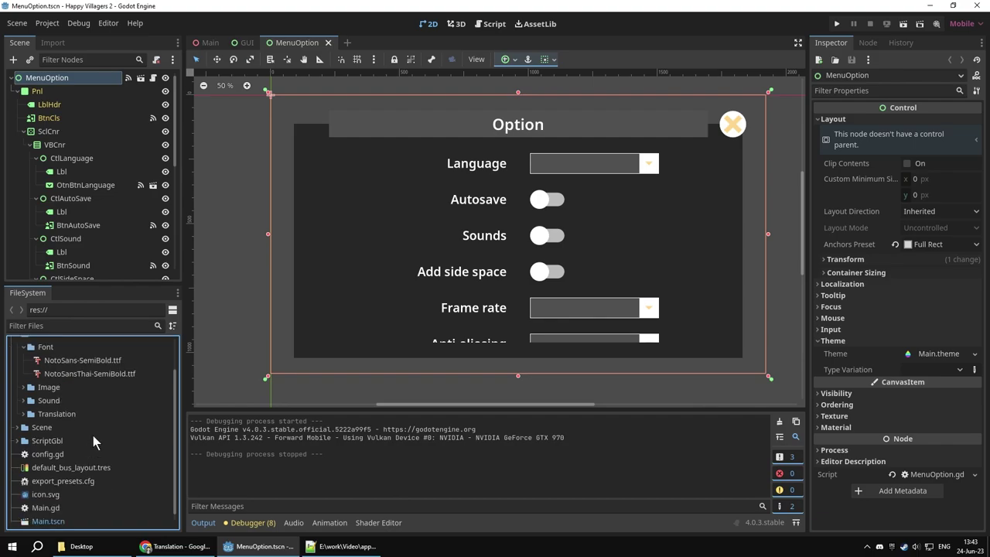
pyautogui.click(17, 427)
pyautogui.click(24, 440)
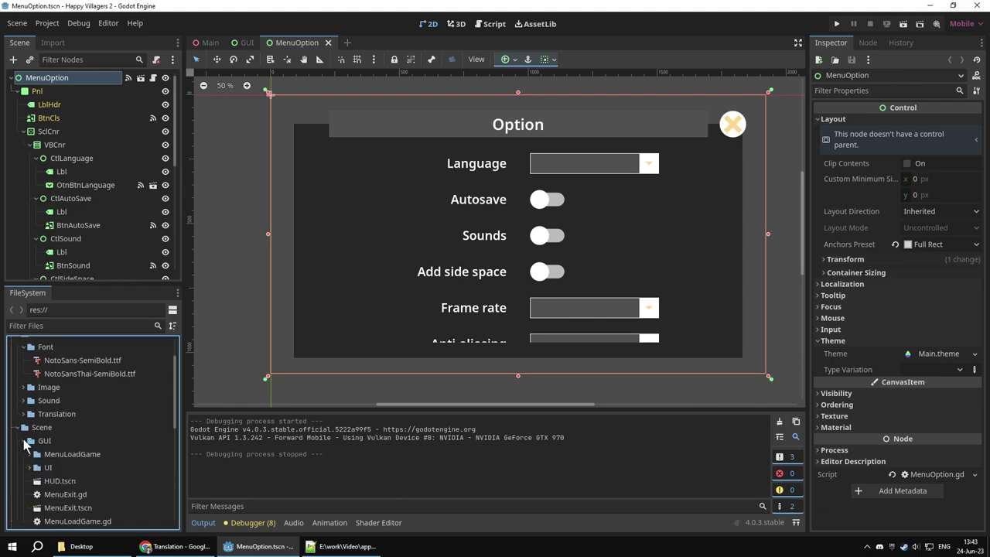
pyautogui.scroll(-1, 60, 457)
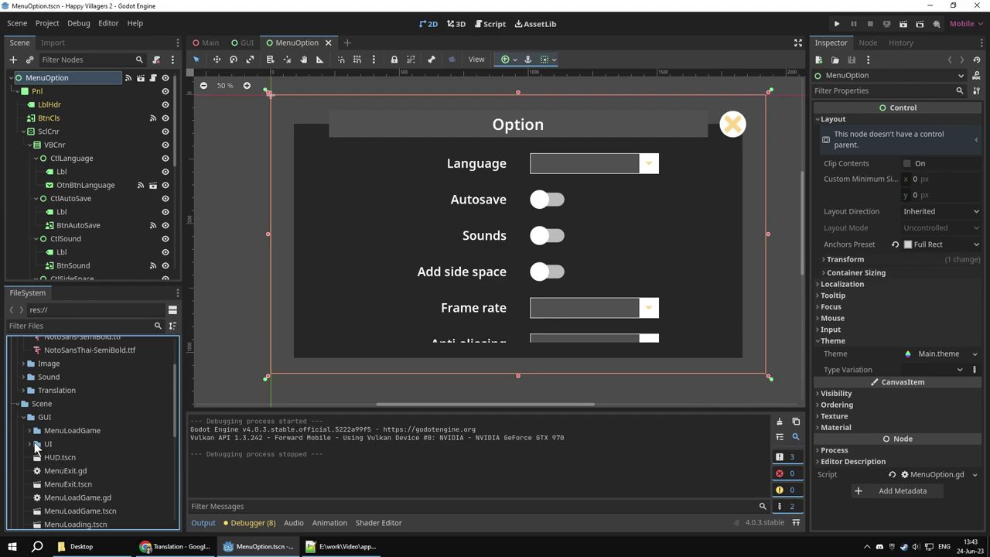
pyautogui.click(34, 441)
pyautogui.scroll(-2, 56, 441)
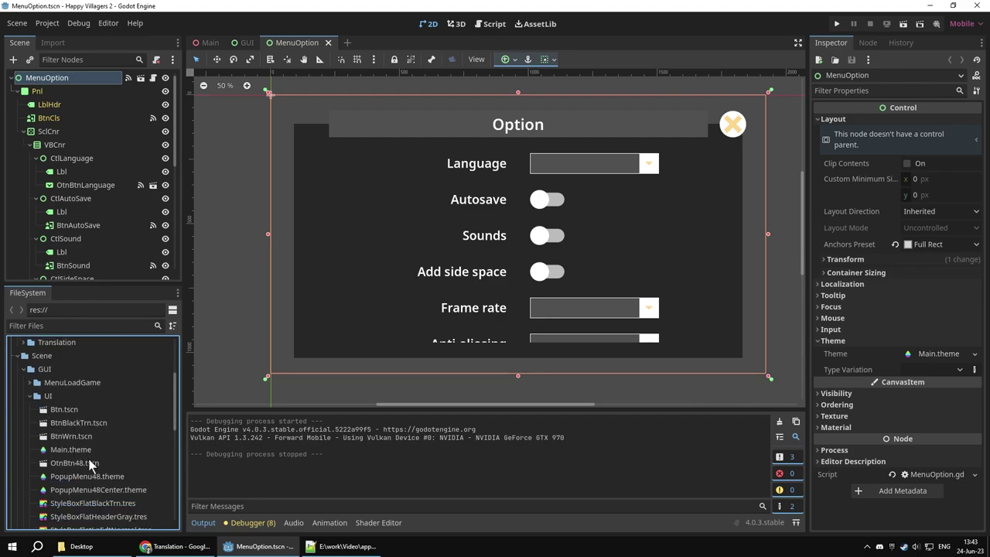
# Create a new Theme resource from Main.theme's New > Resource menu, with Main.theme as the save name.
pyautogui.rightClick(89, 449)
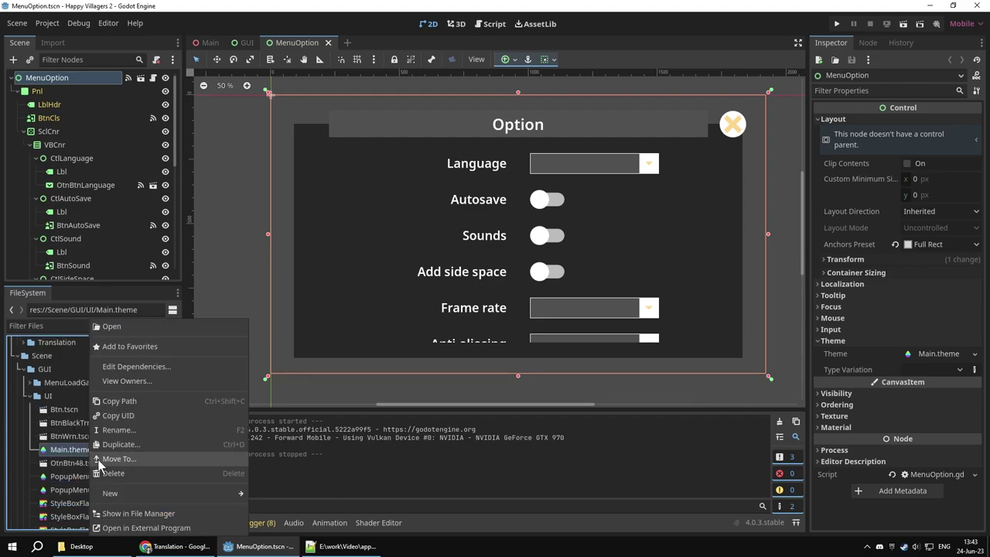
pyautogui.moveTo(142, 490)
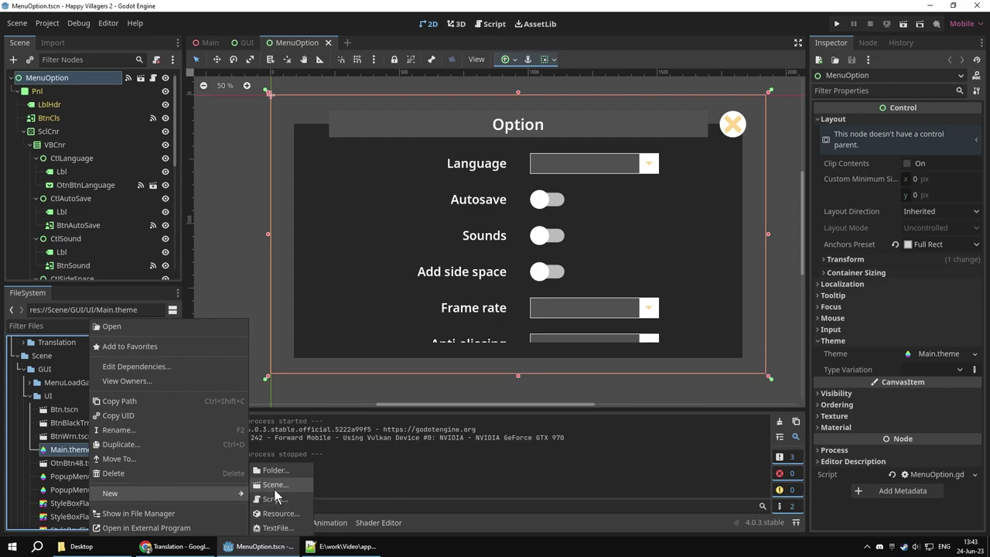
pyautogui.click(280, 512)
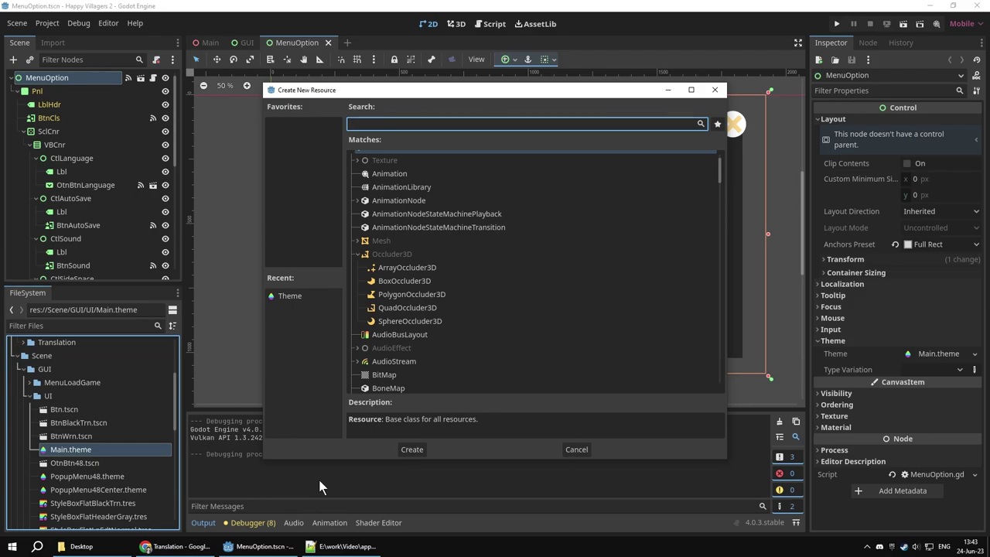
pyautogui.write('theme')
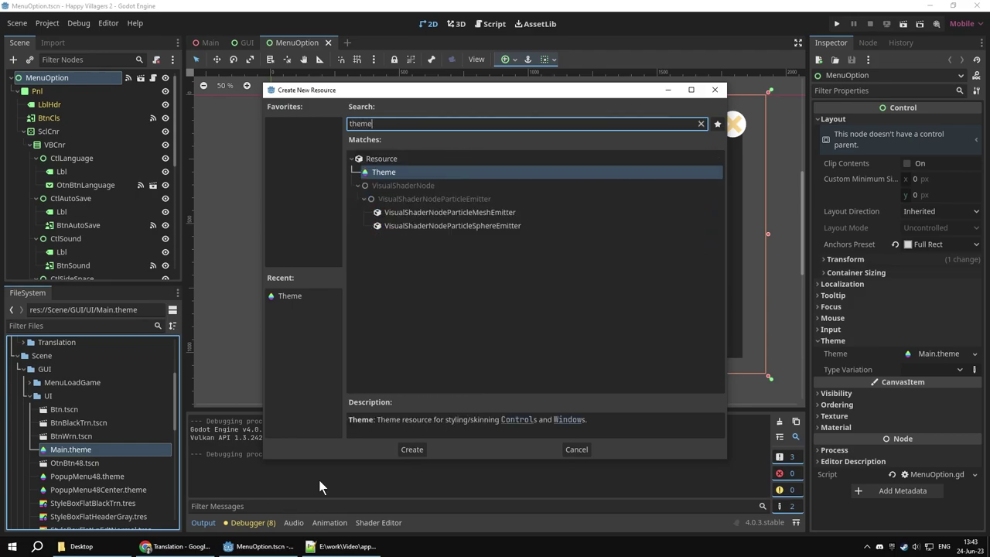
pyautogui.click(391, 178)
pyautogui.click(412, 449)
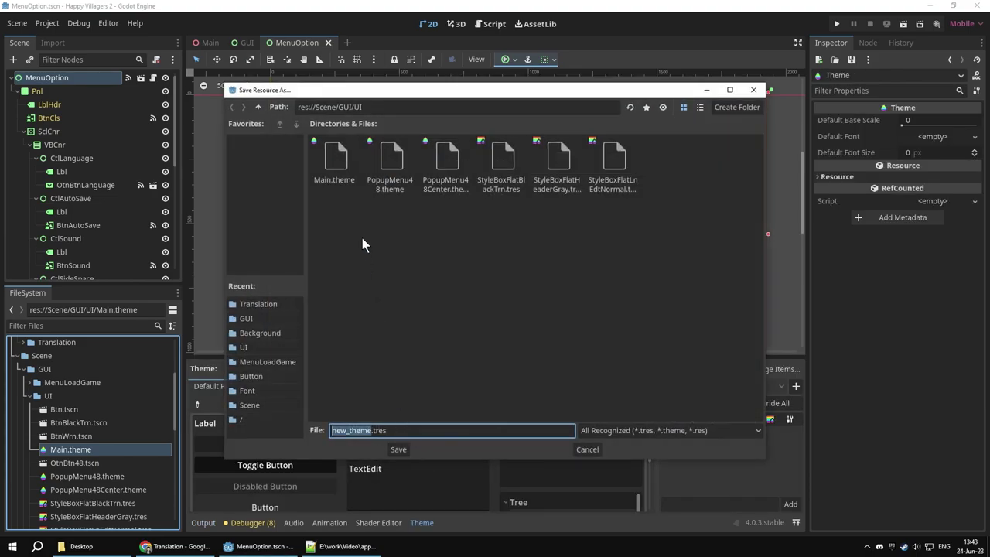
pyautogui.click(335, 161)
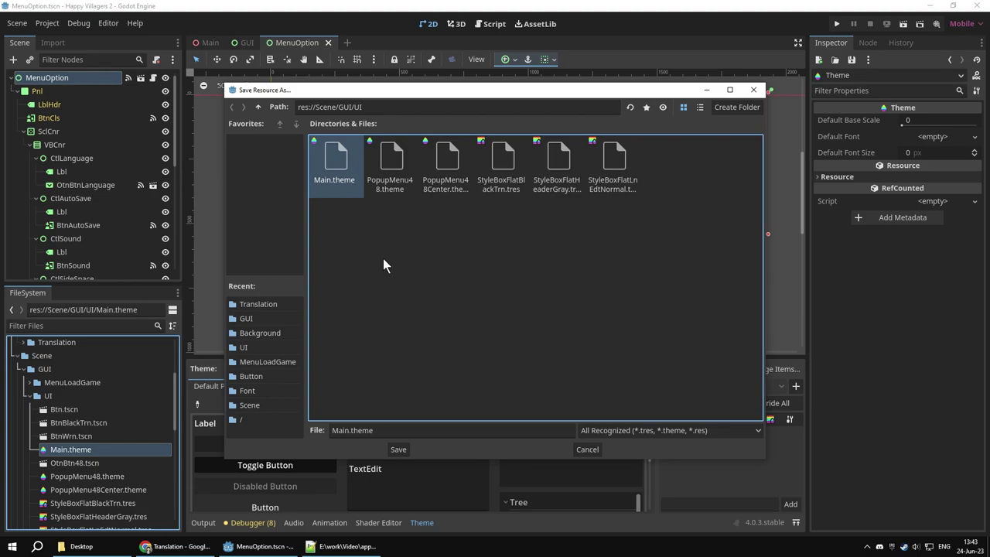
# Cancel the save, open Main.theme, and set NotoSans-SemiBold.ttf as its Default Font.
pyautogui.click(588, 450)
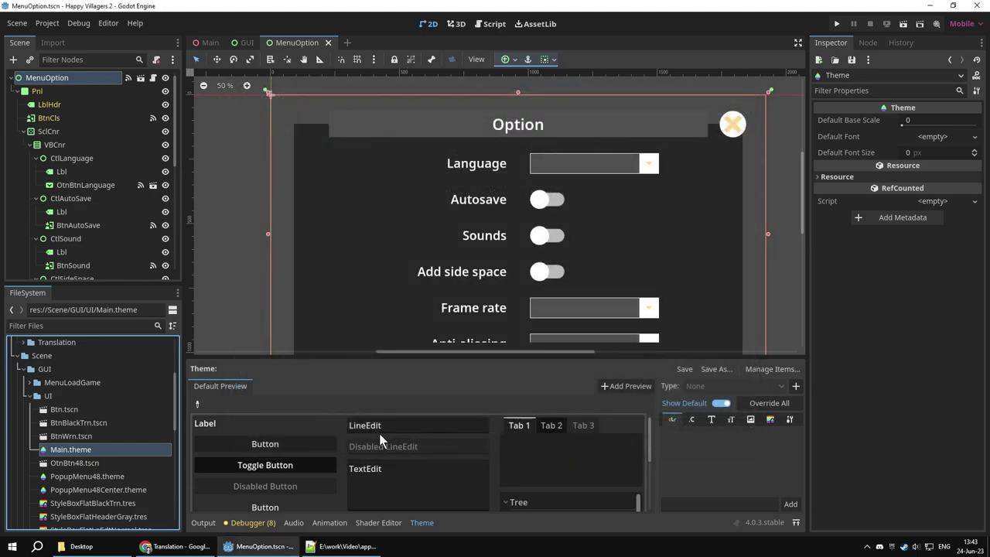
pyautogui.doubleClick(73, 448)
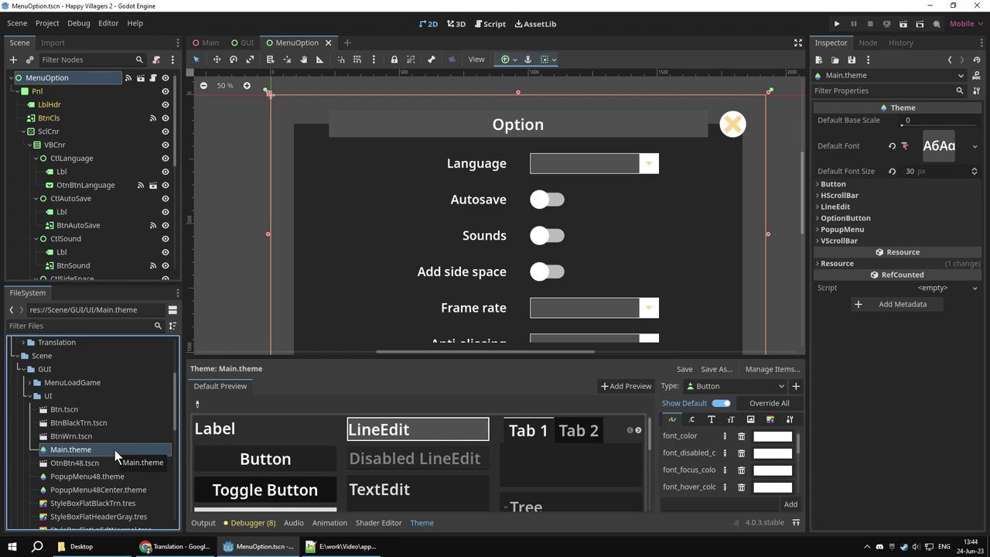
pyautogui.scroll(3, 114, 449)
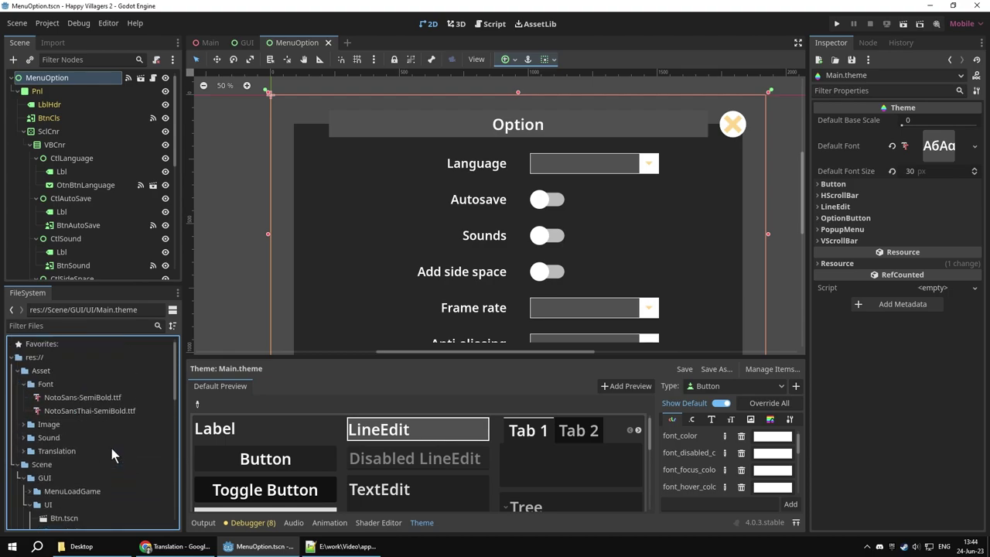
pyautogui.click(119, 398)
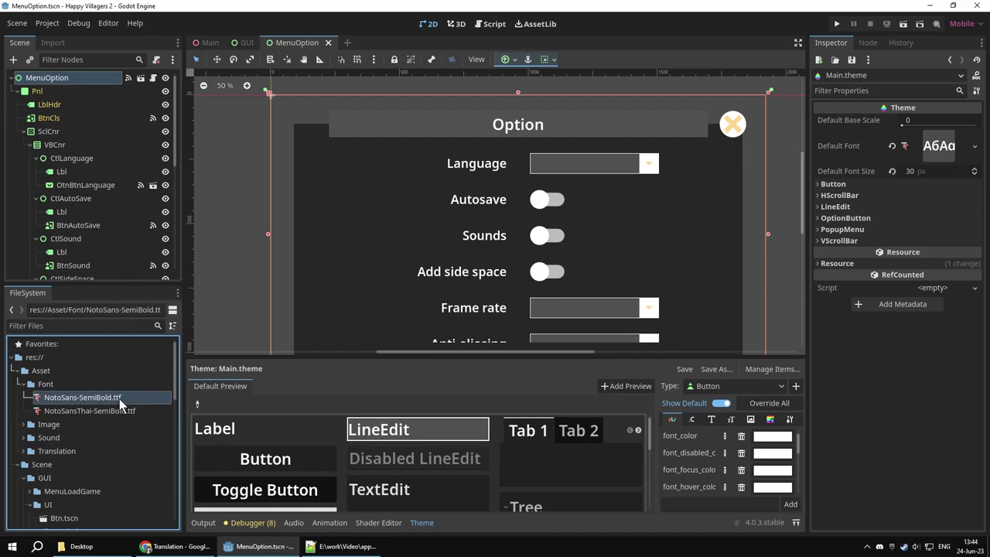
pyautogui.moveTo(119, 399)
pyautogui.mouseDown()
pyautogui.moveTo(926, 158)
pyautogui.moveTo(935, 146)
pyautogui.mouseUp()
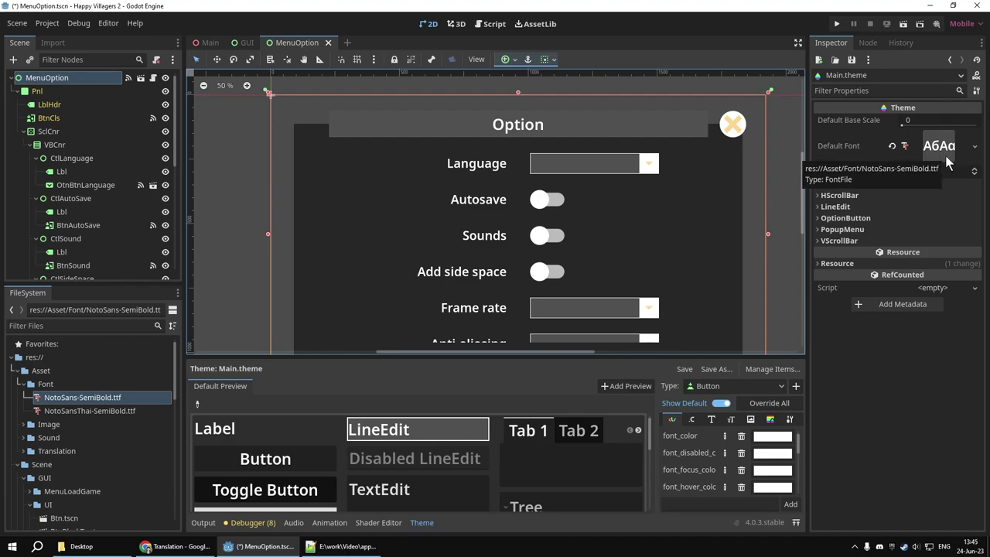
pyautogui.click(48, 24)
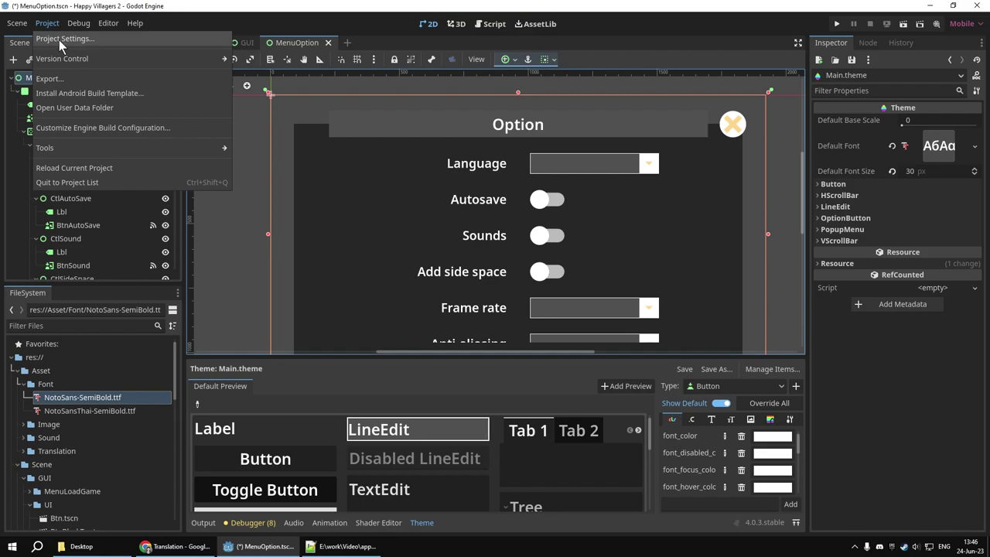
# Set GUI > Theme > Custom to res://Scene/GUI/UI/Main.theme in Project Settings and close it.
pyautogui.click(59, 40)
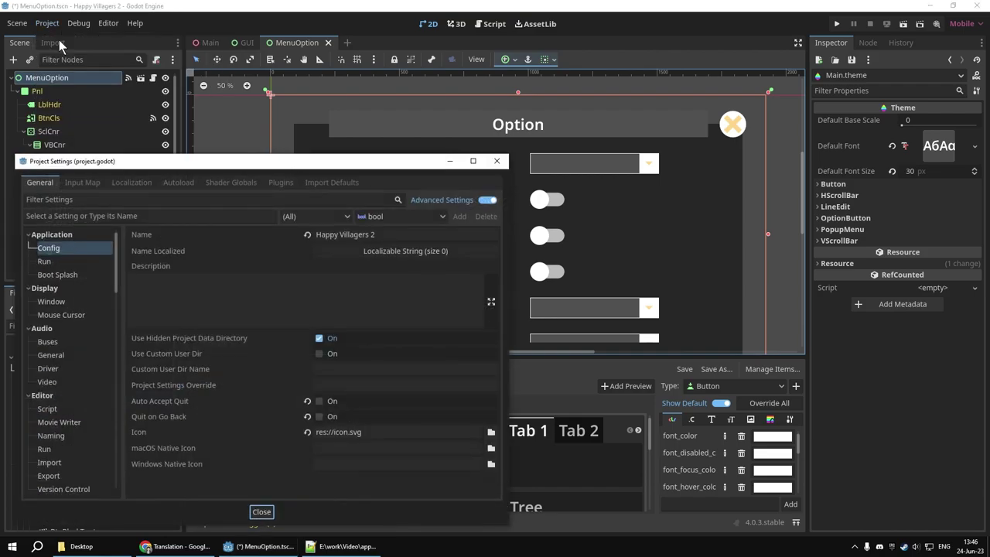
pyautogui.moveTo(127, 155); pyautogui.dragTo(146, 28)
pyautogui.moveTo(116, 133); pyautogui.dragTo(109, 324)
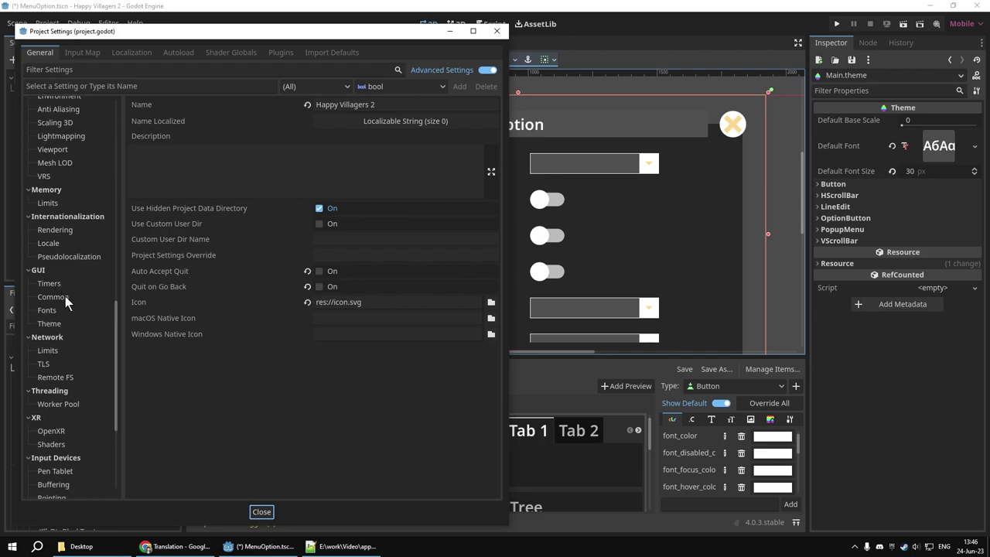
pyautogui.click(59, 323)
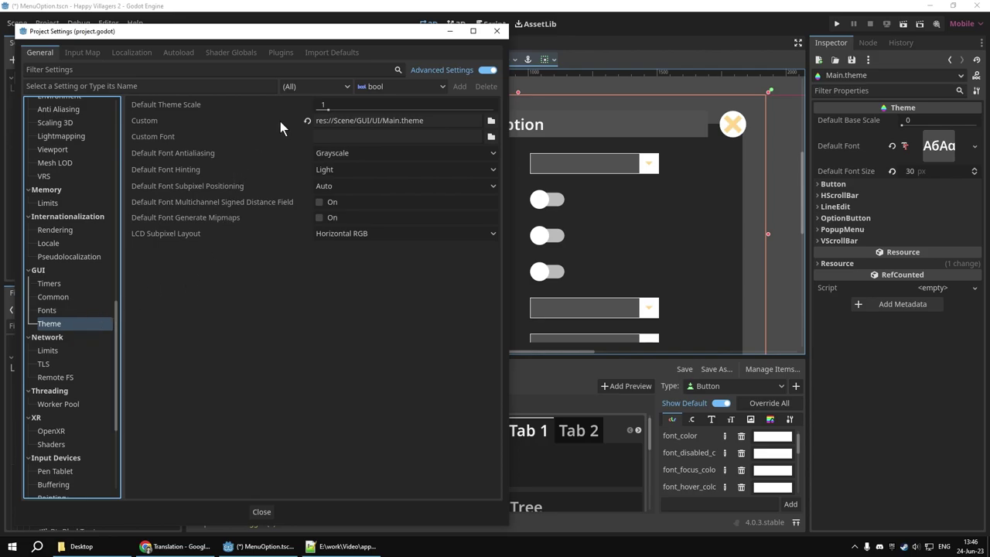
pyautogui.click(434, 120)
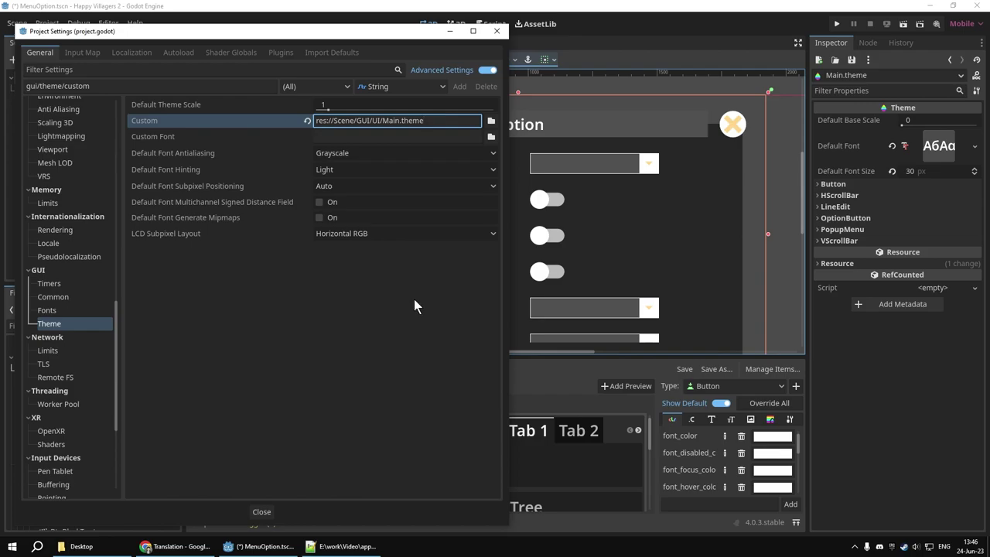
pyautogui.press('Return')
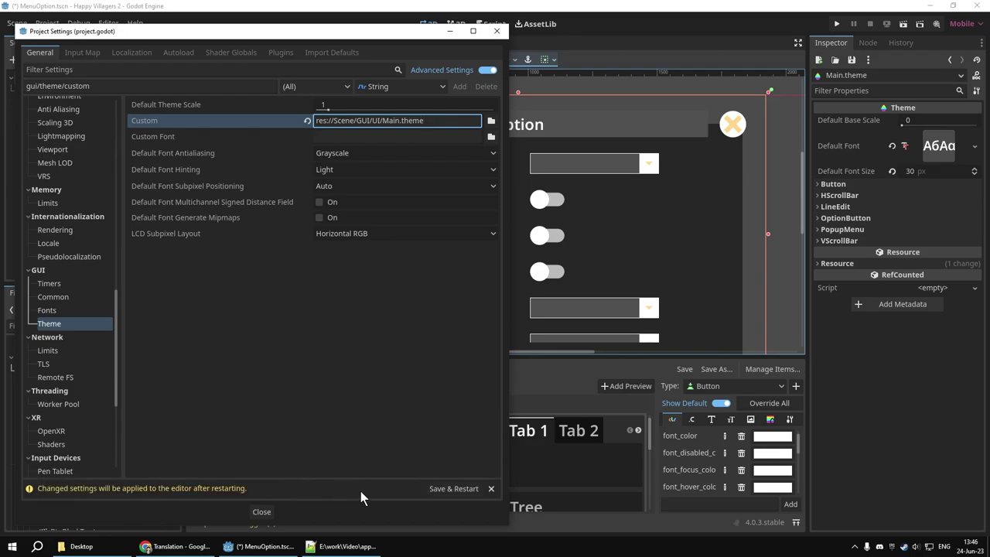
pyautogui.click(491, 488)
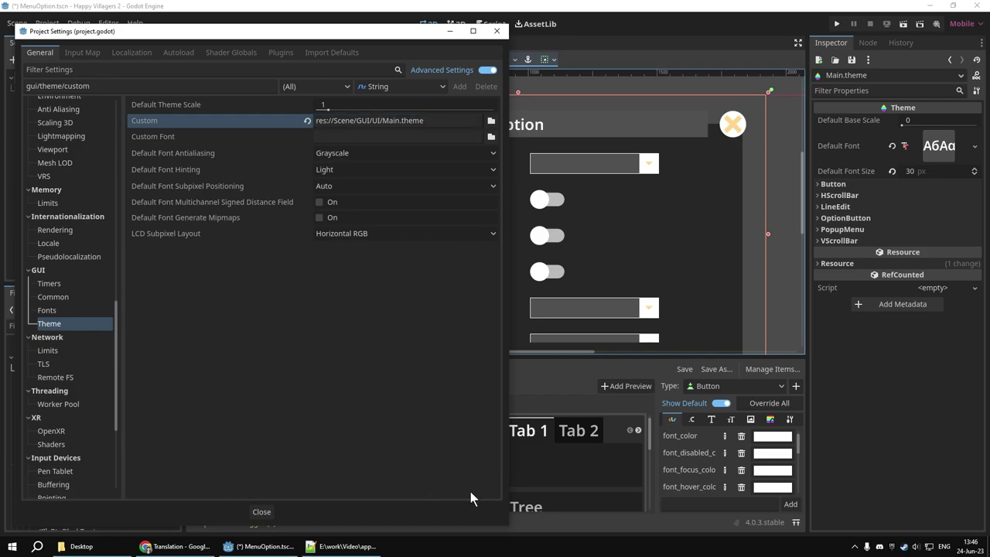
pyautogui.click(263, 512)
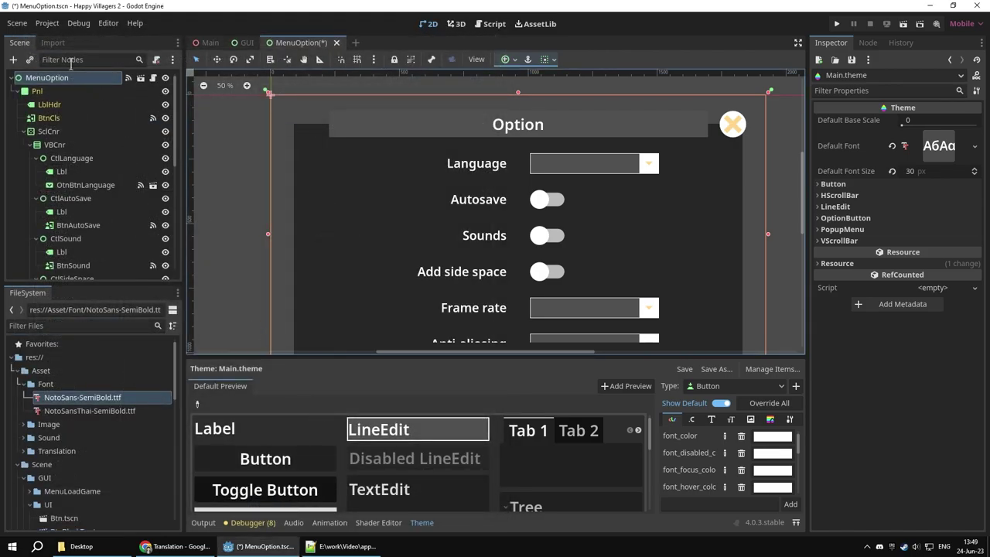
# Assign Main.theme as the MenuOption root node's Theme.
pyautogui.click(60, 76)
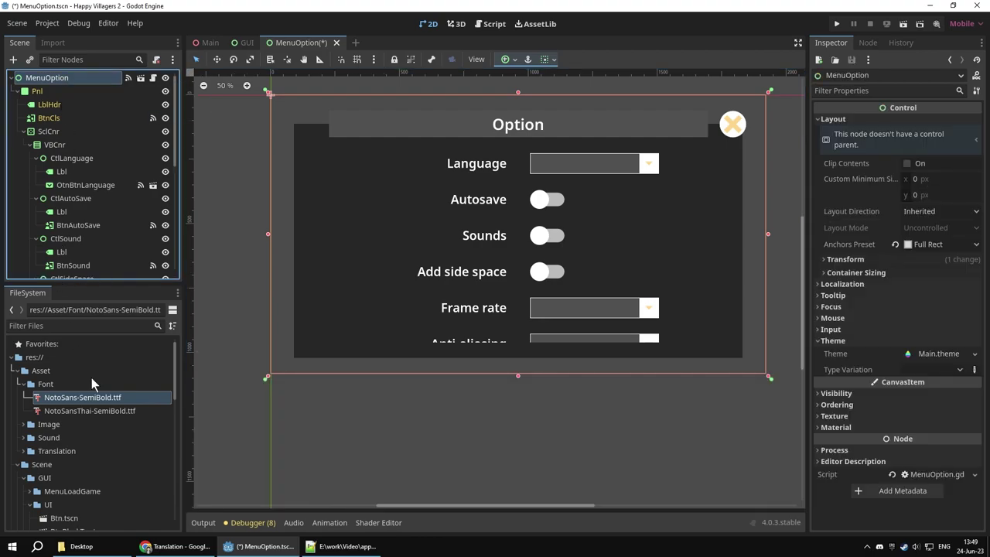
pyautogui.scroll(-3, 97, 387)
pyautogui.scroll(-3, 102, 398)
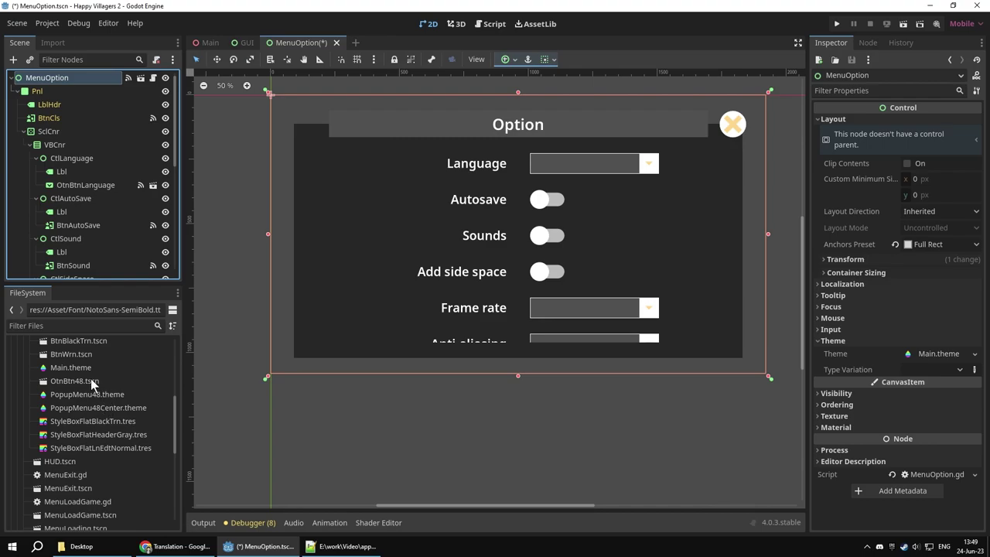
pyautogui.moveTo(76, 368)
pyautogui.mouseDown()
pyautogui.moveTo(267, 345)
pyautogui.moveTo(934, 354)
pyautogui.mouseUp()
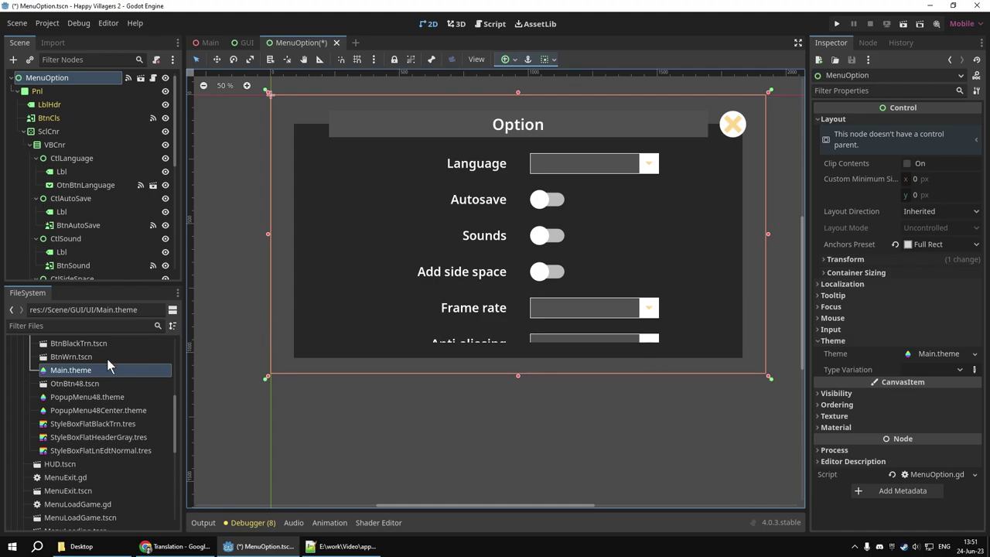
# Collapse the Font and UI folders, expand Translation, and switch to the Translation spreadsheet.
pyautogui.scroll(3, 107, 371)
pyautogui.scroll(3, 106, 398)
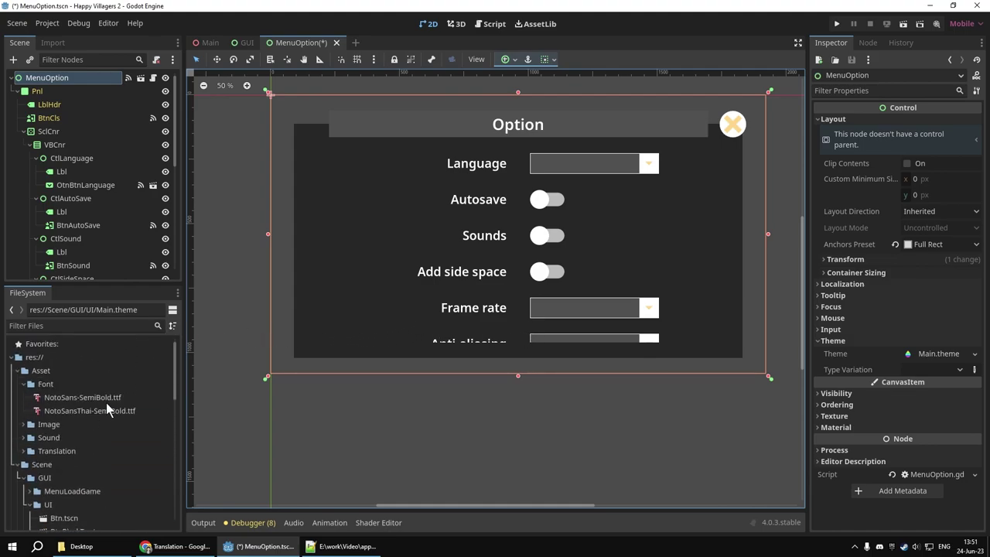
pyautogui.click(24, 385)
pyautogui.click(31, 479)
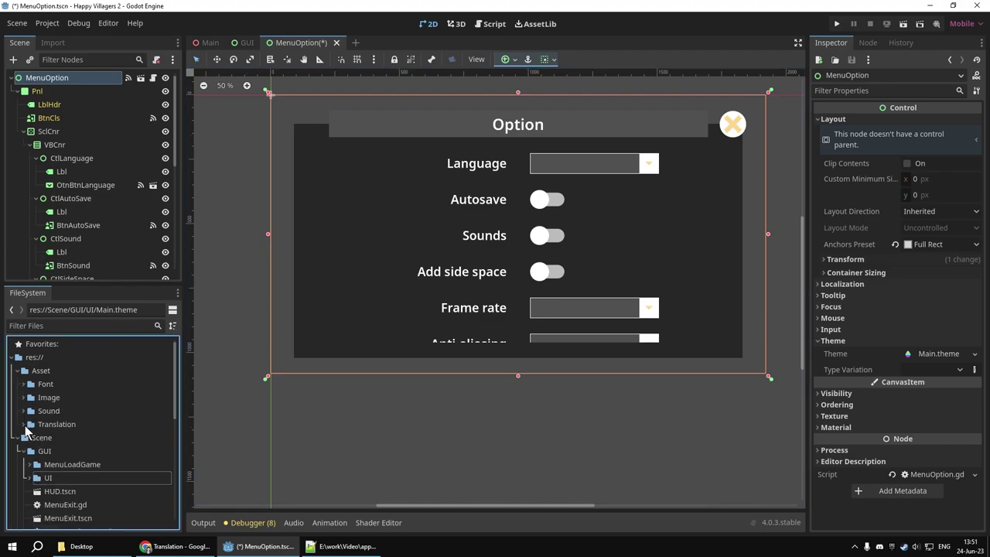
pyautogui.click(25, 425)
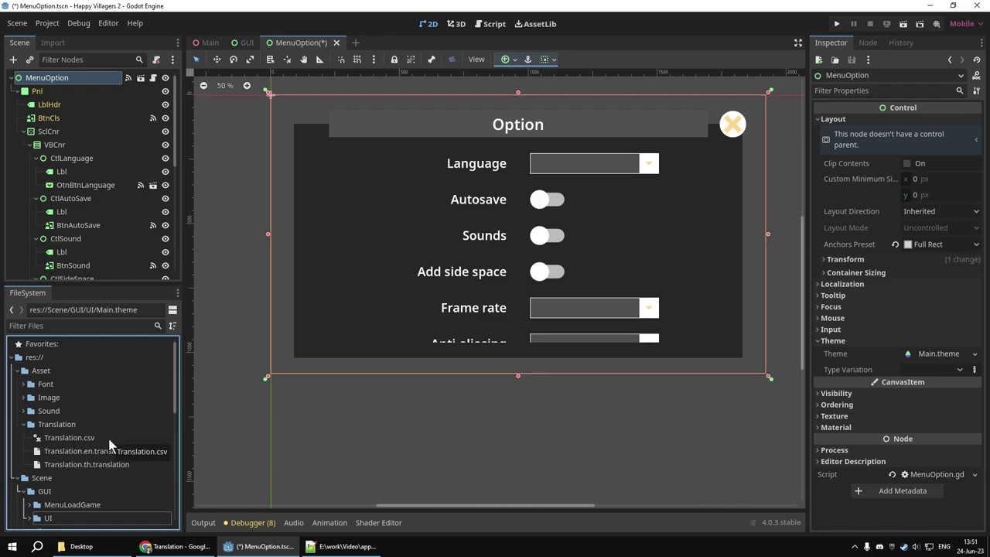
pyautogui.click(178, 546)
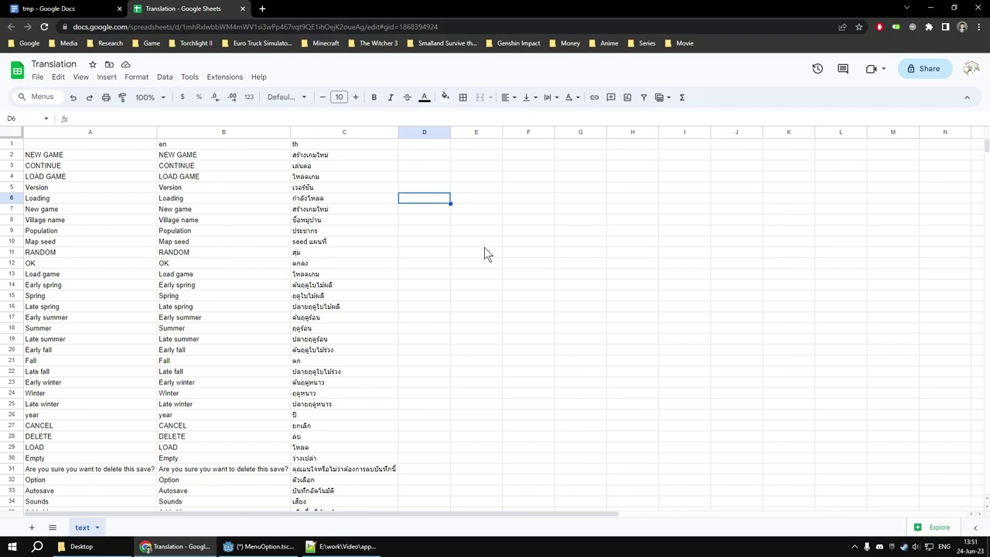
pyautogui.click(486, 251)
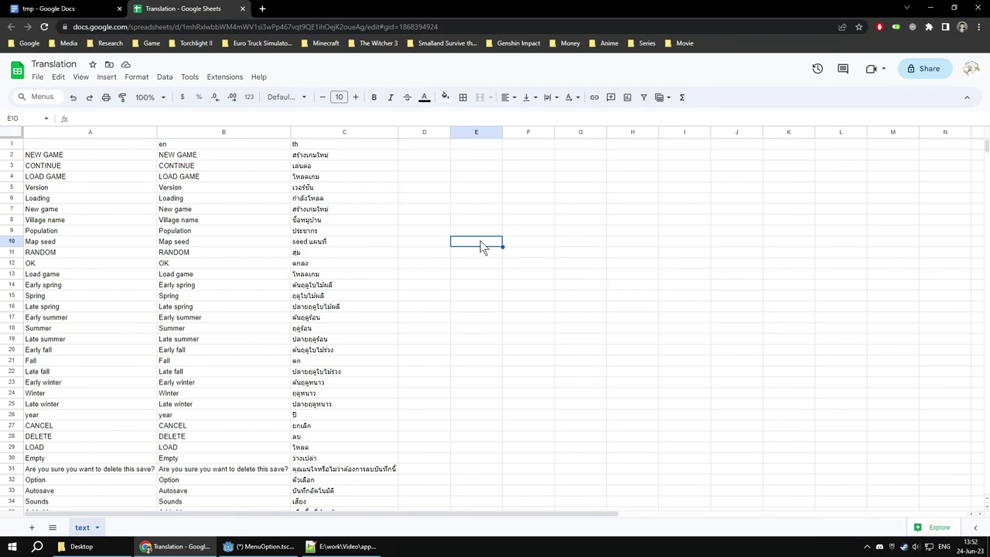
pyautogui.click(107, 132)
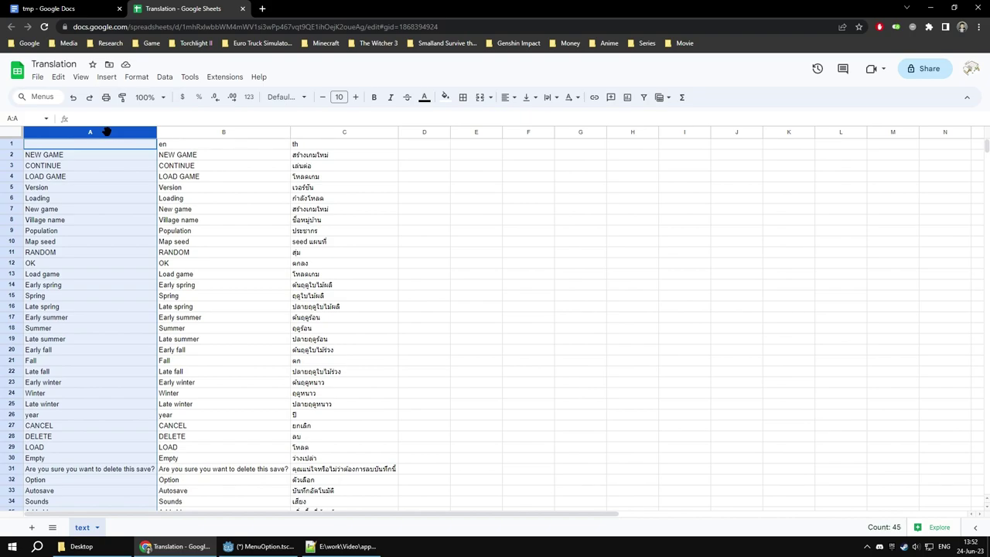
pyautogui.click(186, 132)
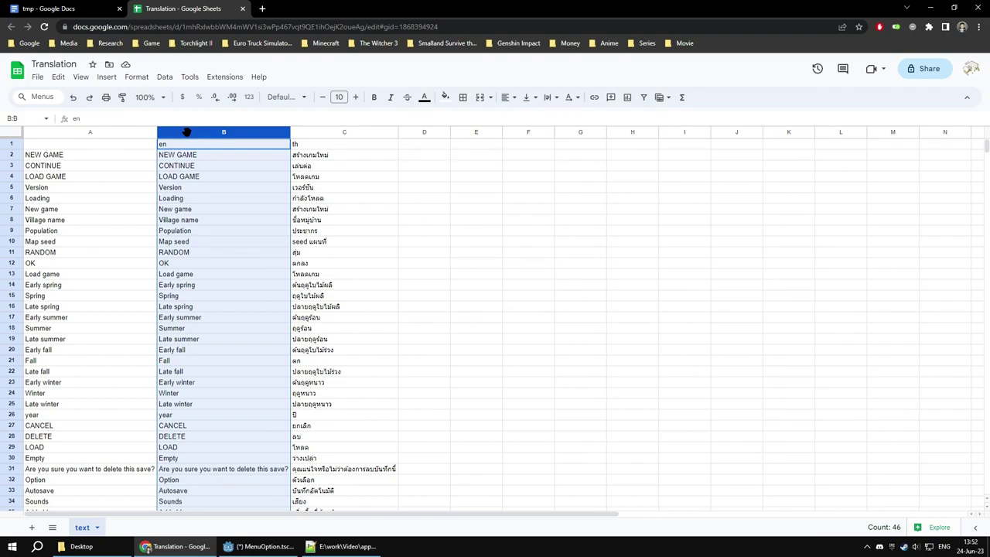
pyautogui.click(345, 132)
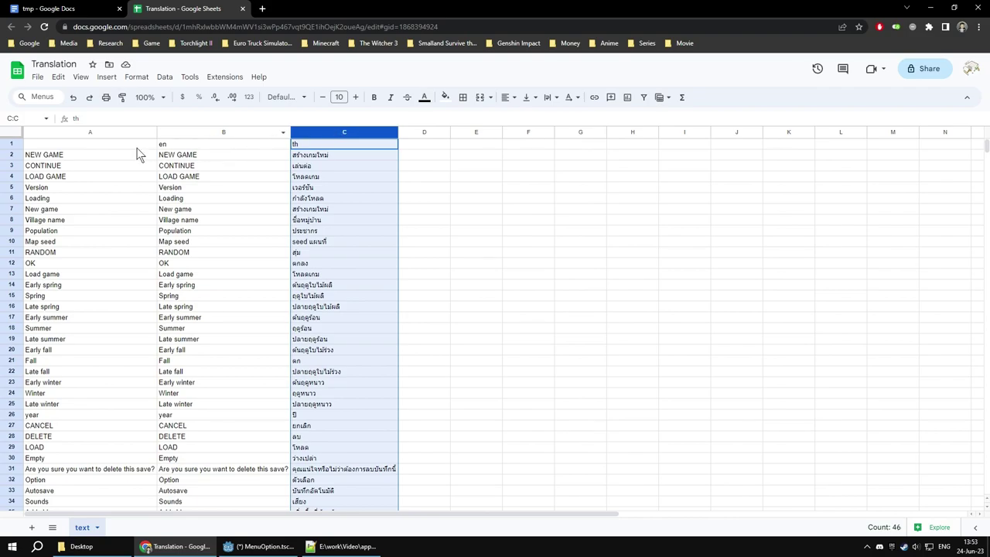
pyautogui.click(14, 143)
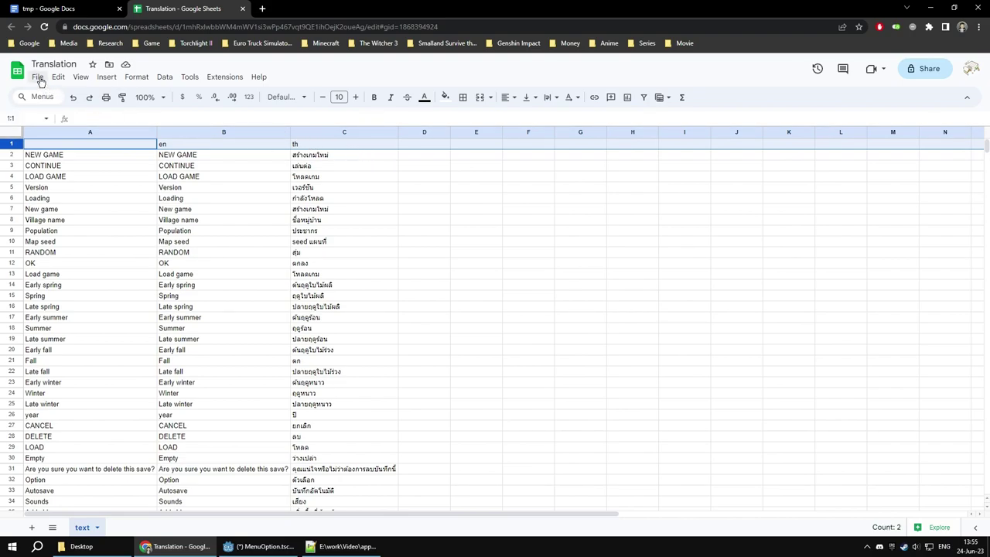
# Download the text sheet as Translation - text.csv and show it in the Downloads folder.
pyautogui.click(39, 79)
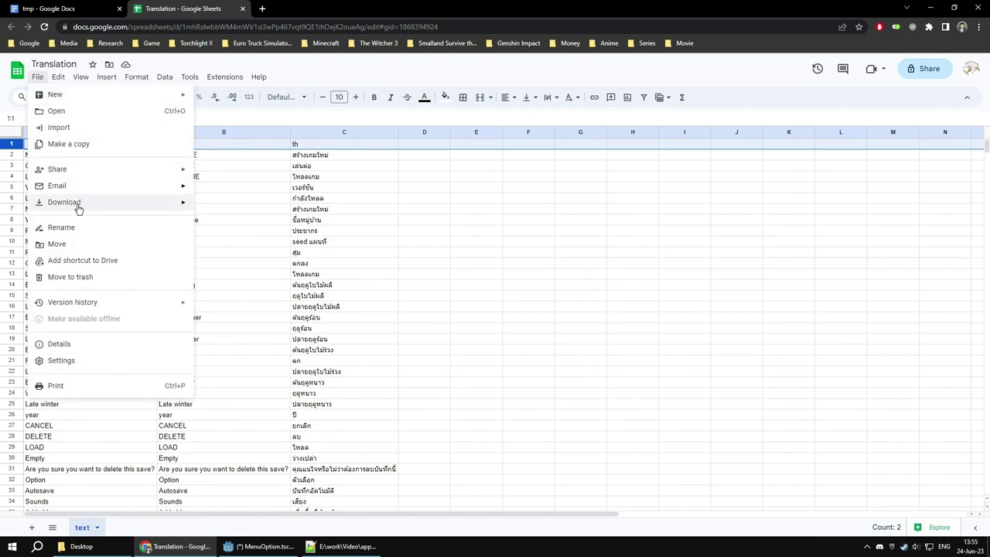
pyautogui.moveTo(92, 207)
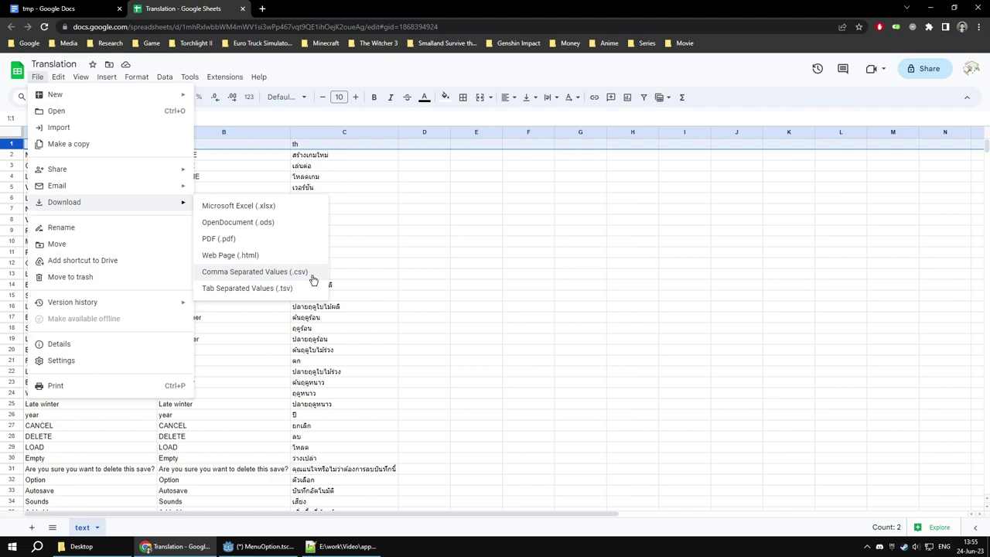
pyautogui.click(255, 271)
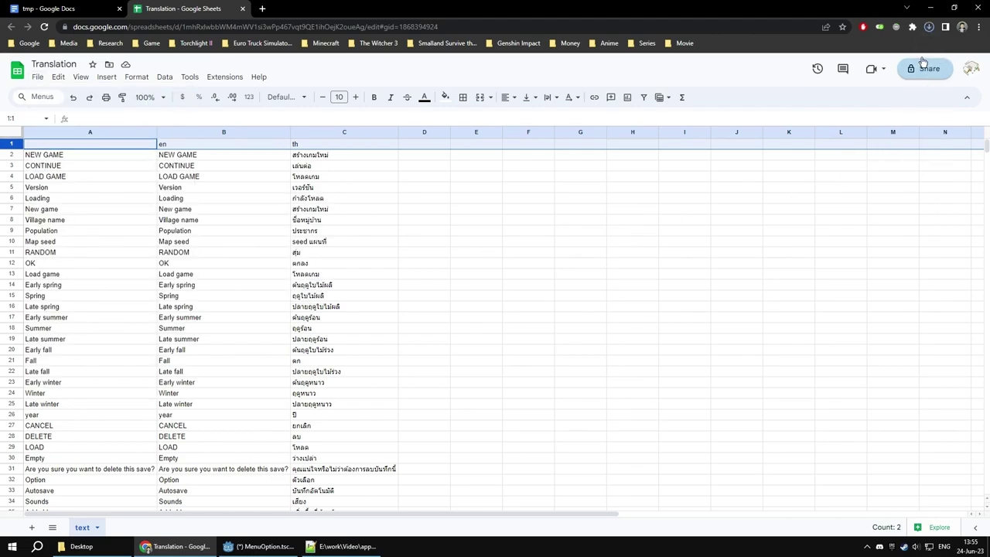
pyautogui.click(929, 28)
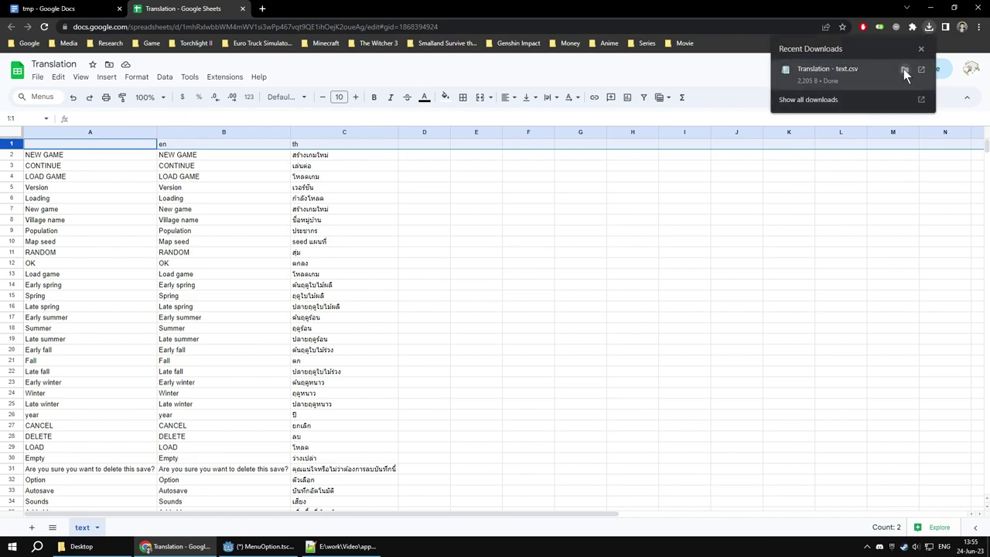
pyautogui.click(903, 69)
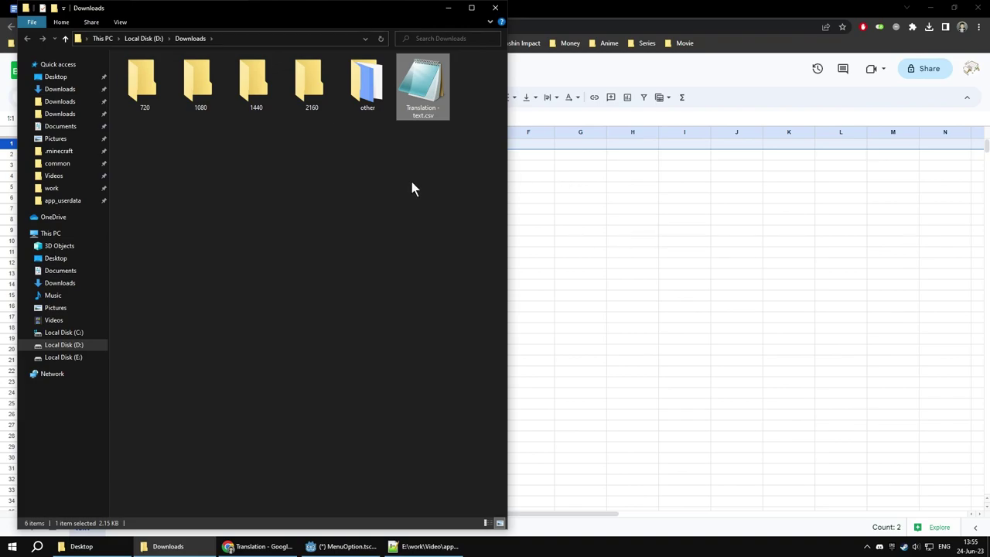
# Preview Translation - text.csv in Notepad, then rename it to Translation.csv.
pyautogui.doubleClick(438, 103)
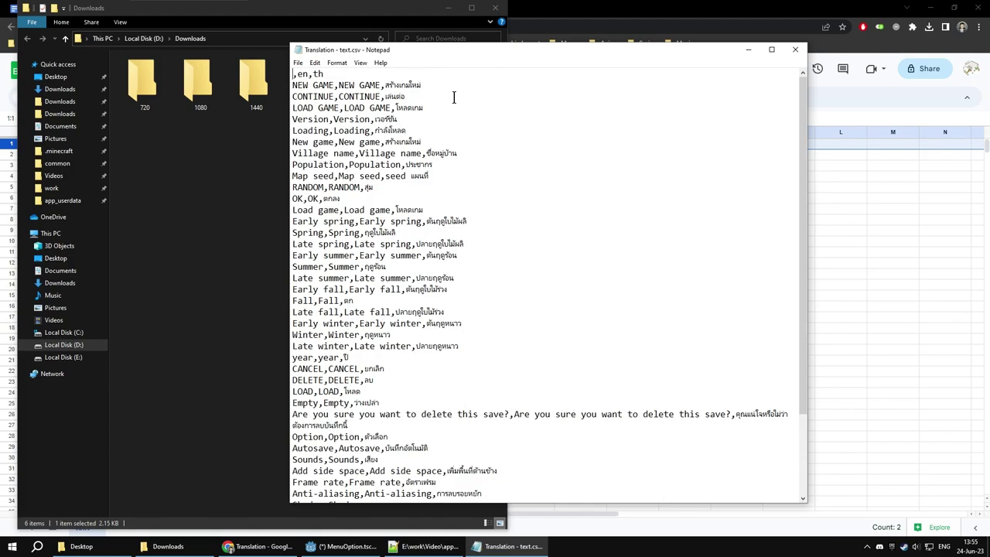
pyautogui.click(802, 54)
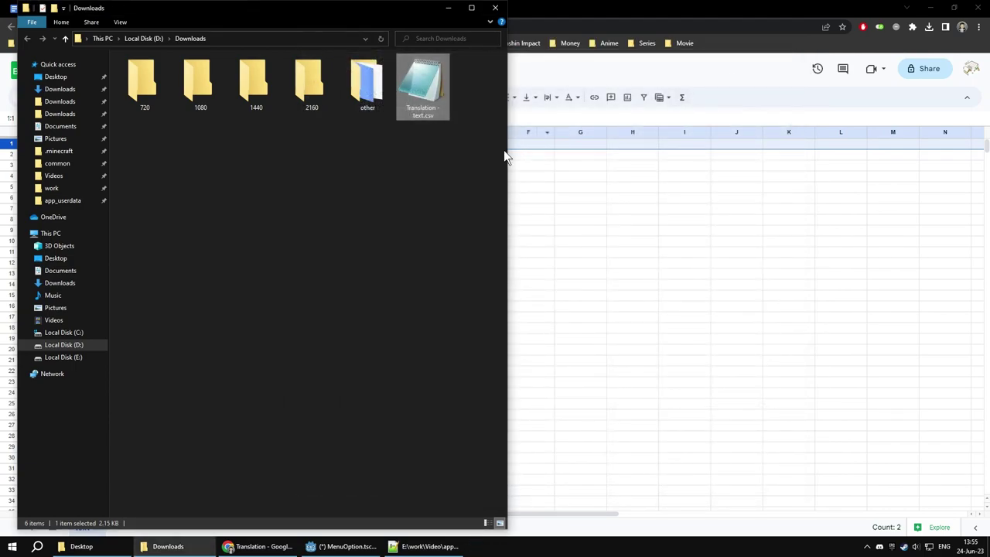
pyautogui.click(421, 115)
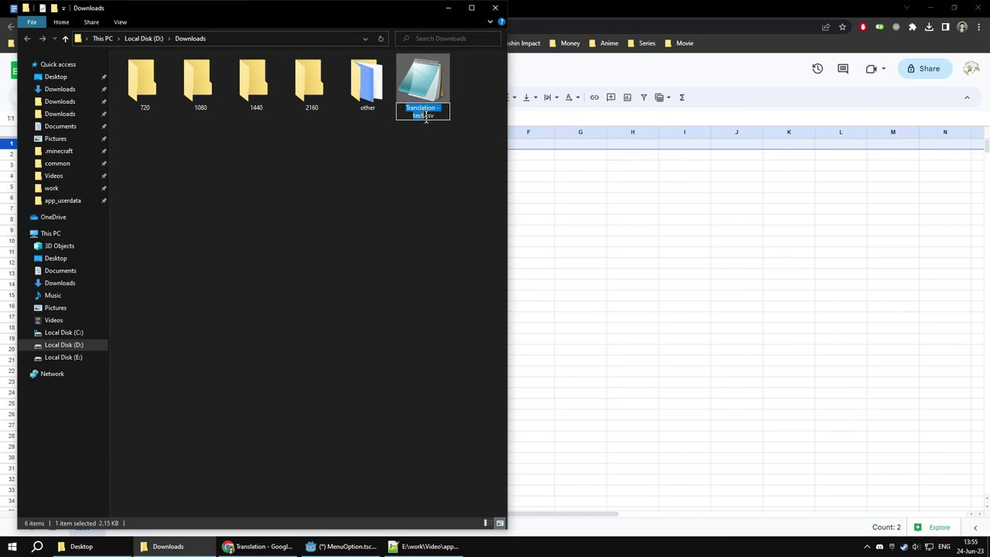
pyautogui.click(425, 116)
pyautogui.hotkey('shift', 'Left')
pyautogui.hotkey('shift', 'Left')
pyautogui.hotkey('shift', 'Left')
pyautogui.hotkey('shift', 'Left')
pyautogui.hotkey('shift', 'Left')
pyautogui.hotkey('shift', 'Left')
pyautogui.hotkey('shift', 'Right')
pyautogui.hotkey('shift', 'Right')
pyautogui.hotkey('shift', 'Right')
pyautogui.hotkey('shift', 'Right')
pyautogui.press('BackSpace')
pyautogui.press('Return')
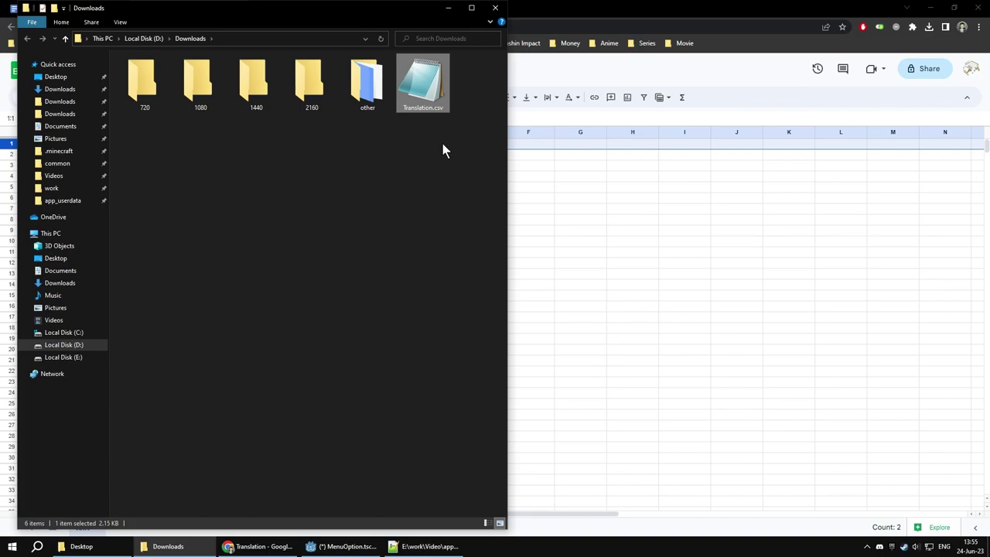
pyautogui.click(424, 172)
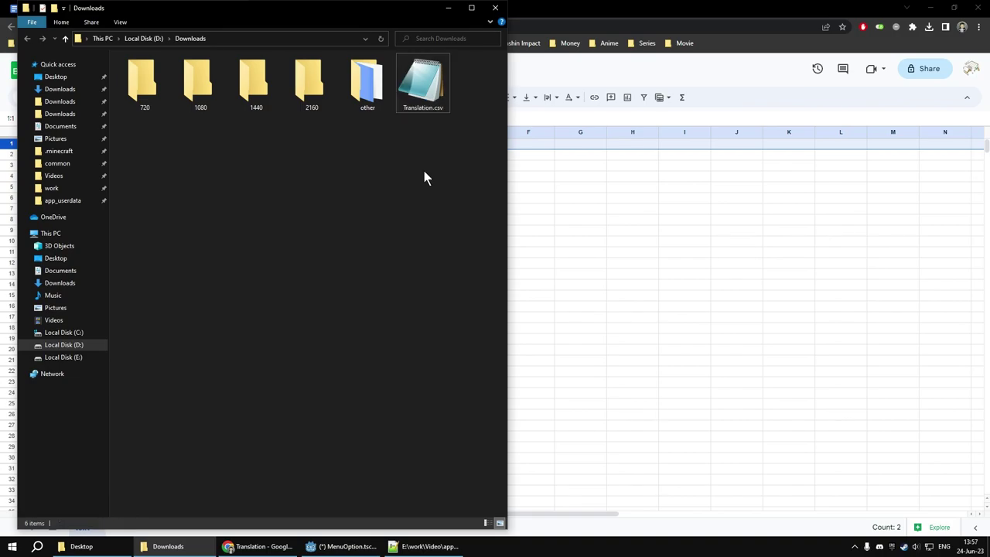
# Back in Godot, open the Localization tab of Project Settings.
pyautogui.click(343, 546)
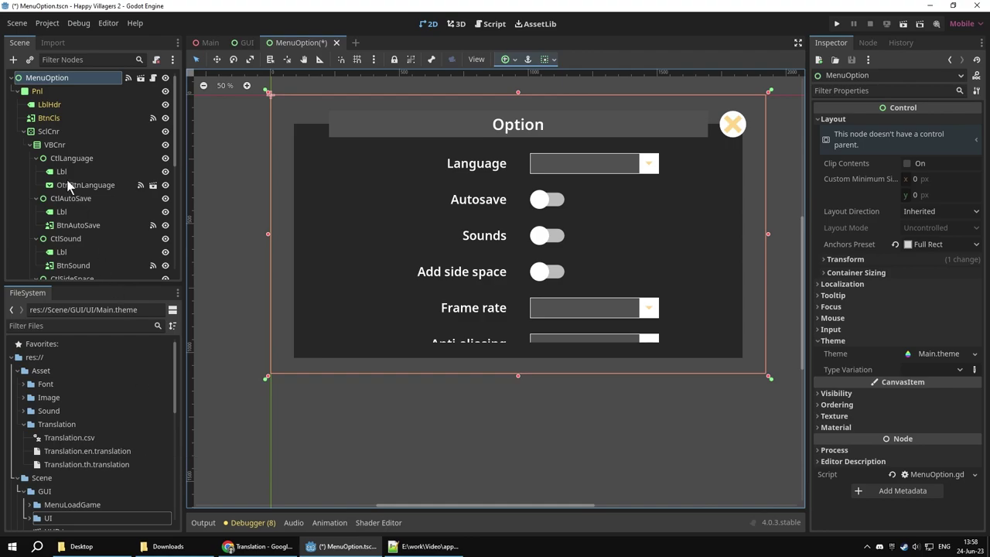
pyautogui.click(50, 26)
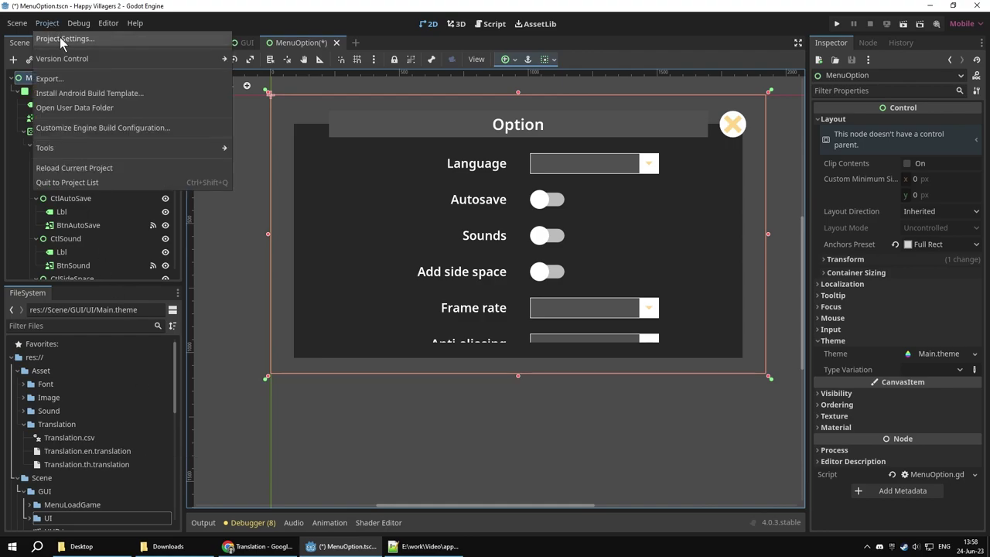
pyautogui.click(59, 37)
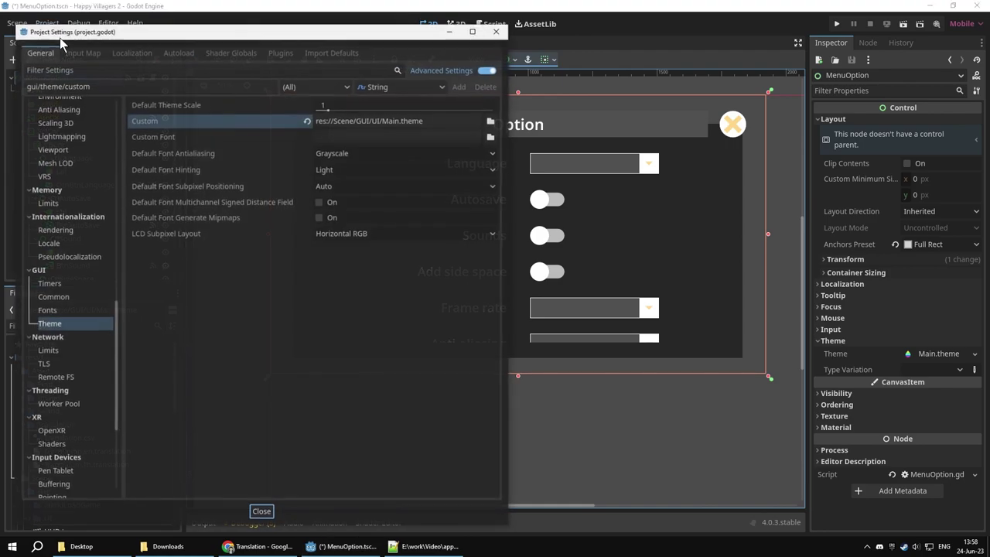
pyautogui.click(124, 54)
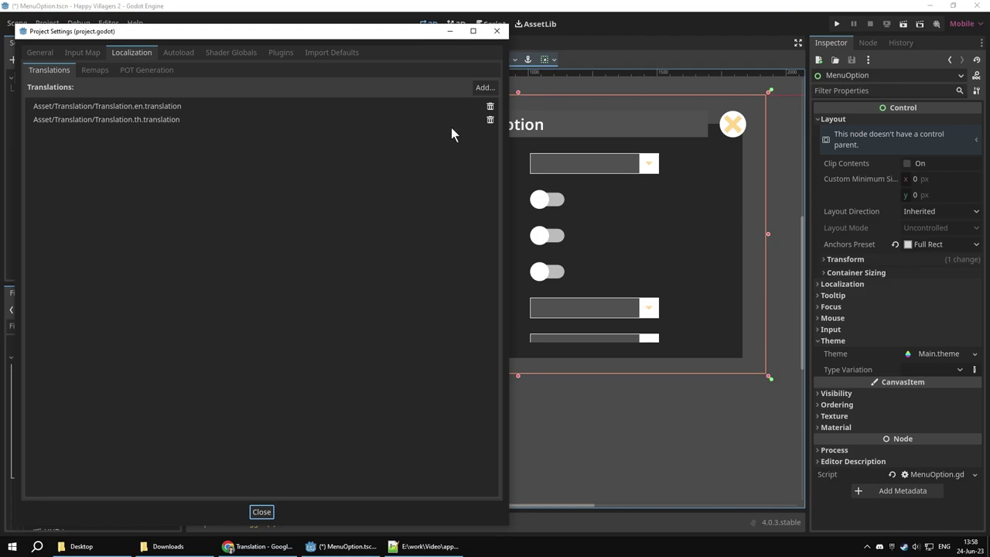
# Browse Asset/Translation for the .en and .th translation files, then cancel adding one.
pyautogui.click(481, 87)
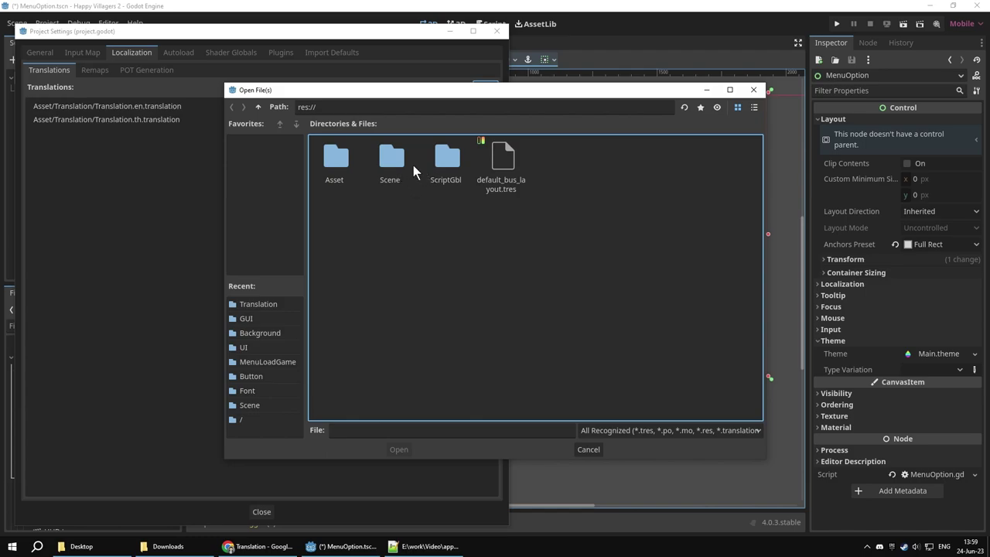
pyautogui.doubleClick(336, 165)
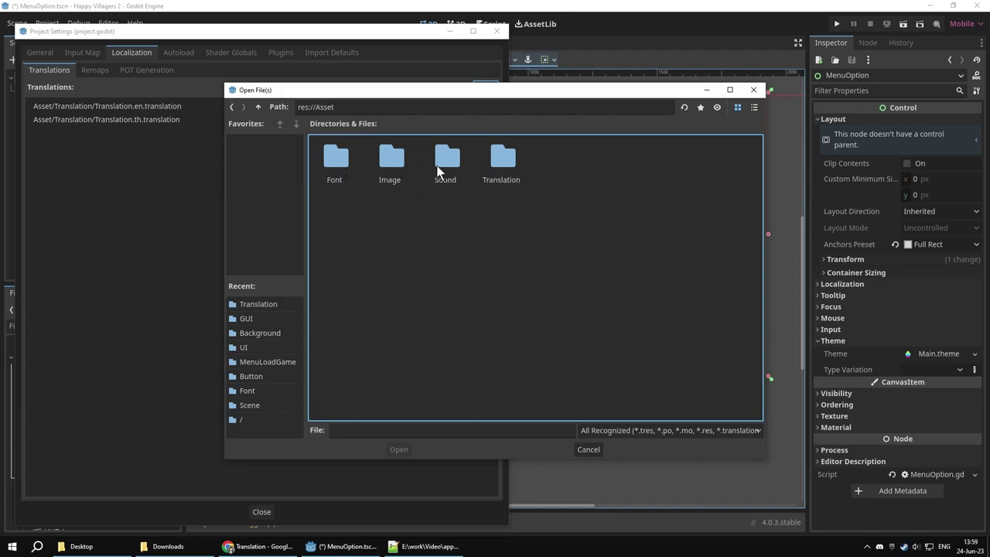
pyautogui.doubleClick(507, 166)
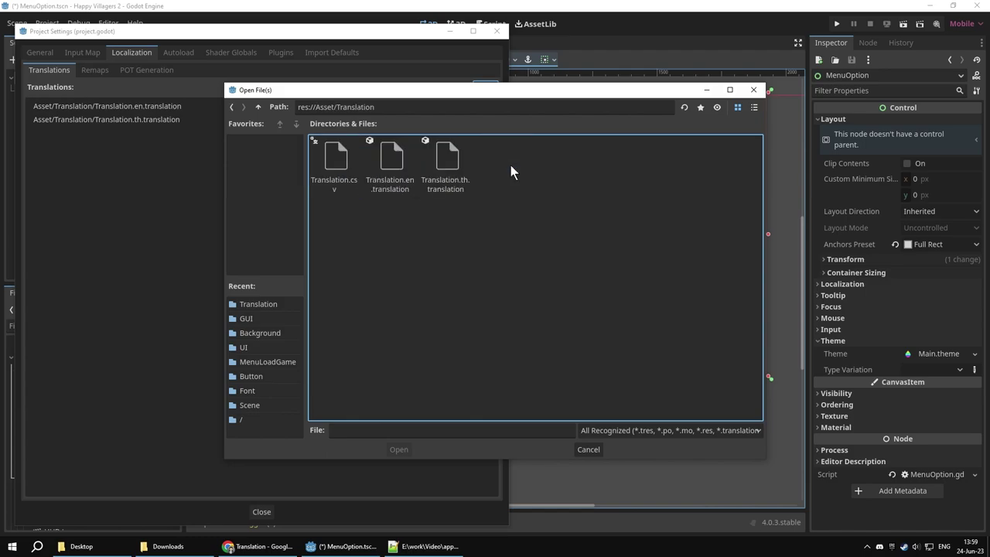
pyautogui.click(394, 190)
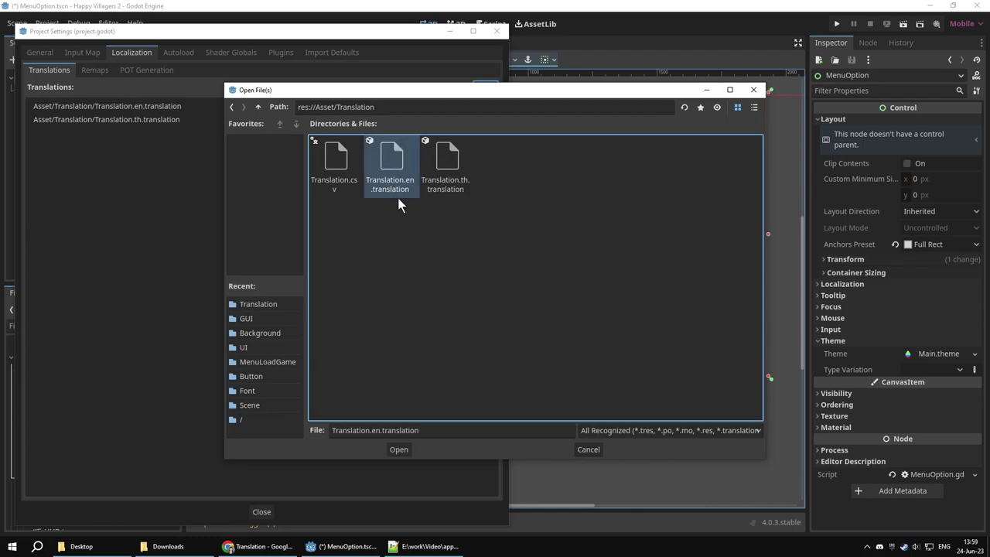
pyautogui.click(440, 189)
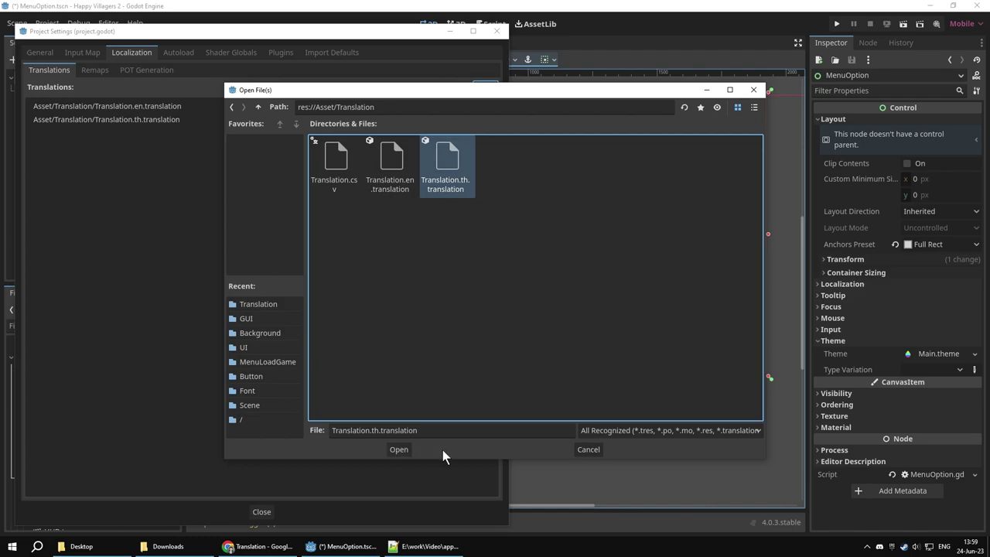
pyautogui.click(588, 449)
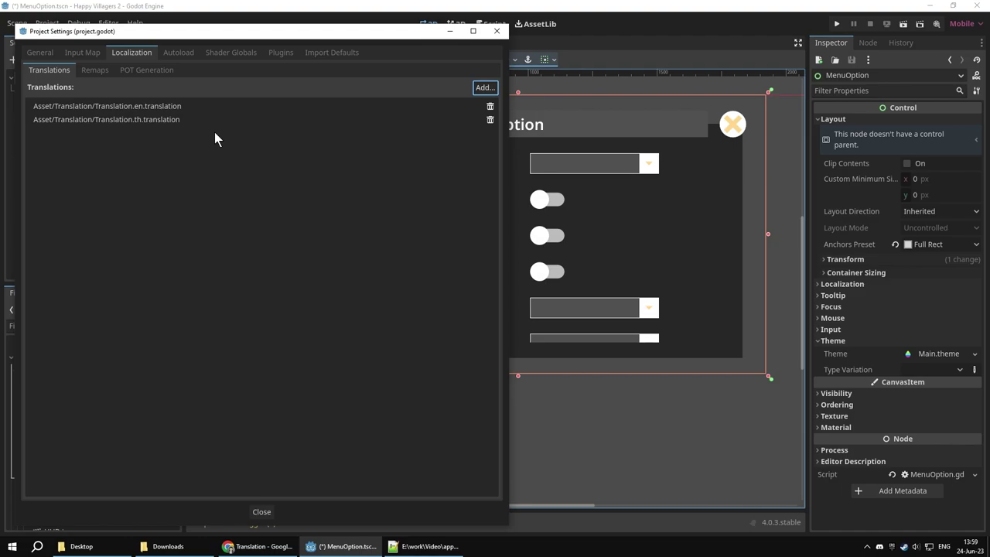
# Set Internationalization > Locale > Test to th and close Project Settings.
pyautogui.click(40, 54)
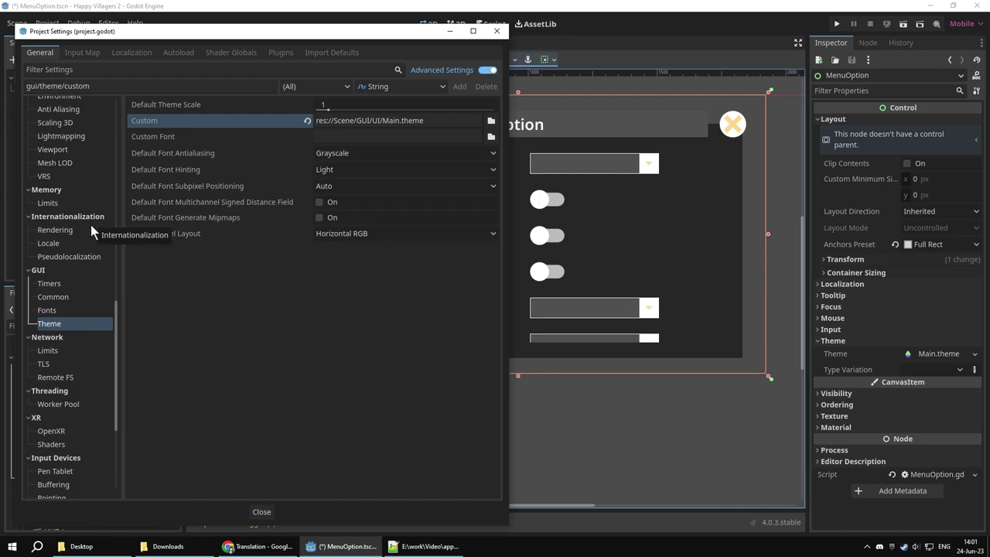
pyautogui.click(55, 244)
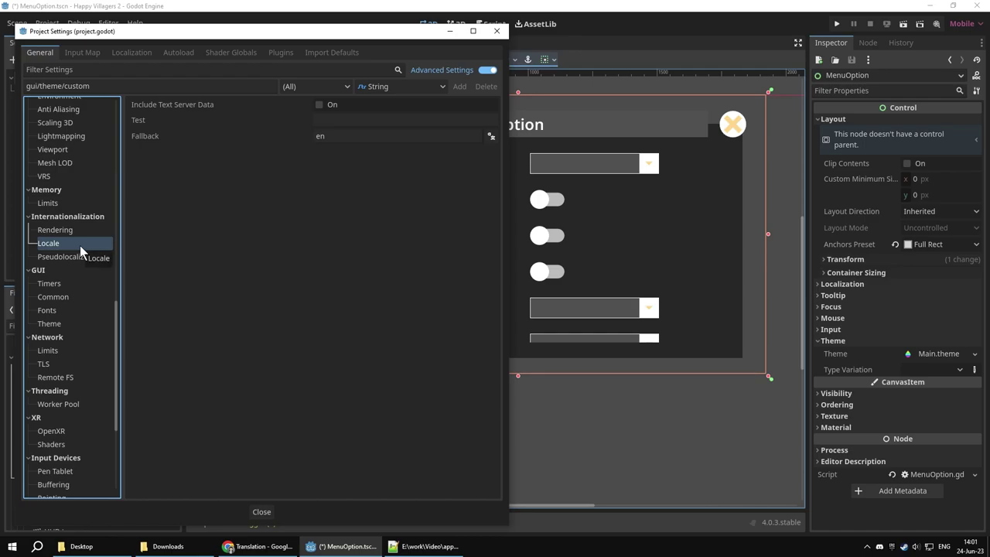
pyautogui.click(329, 119)
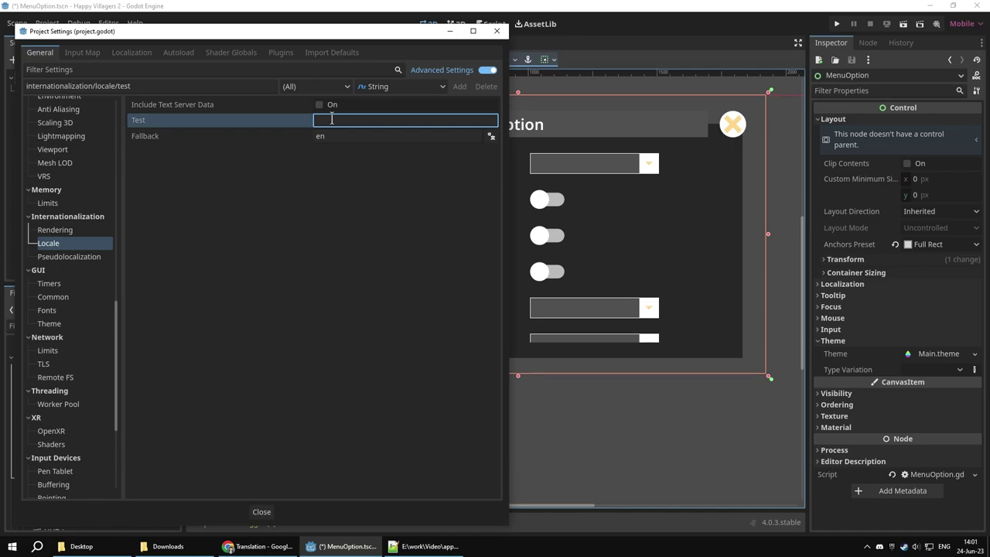
pyautogui.write('th')
pyautogui.click(262, 512)
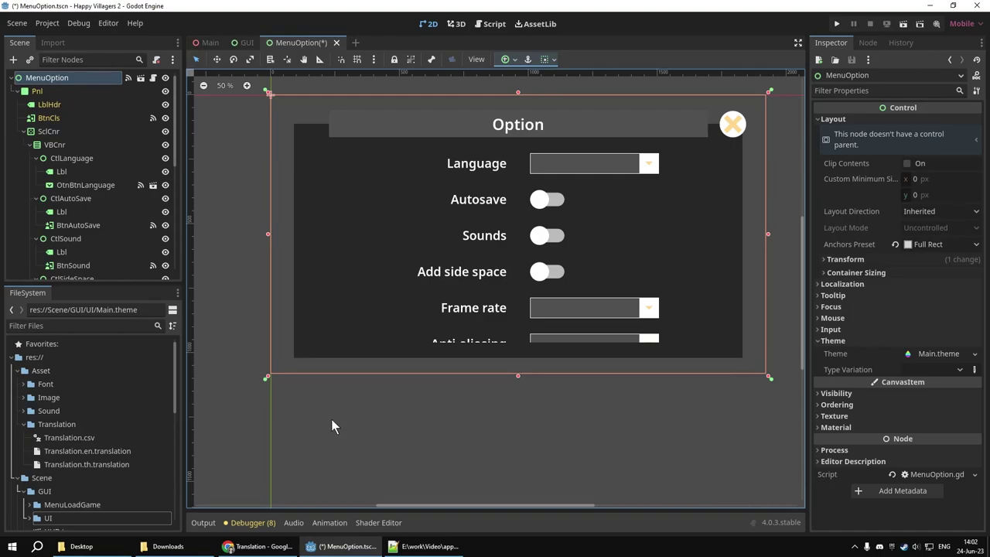
# Run the project and check that the Options screen appears in Thai.
pyautogui.click(836, 25)
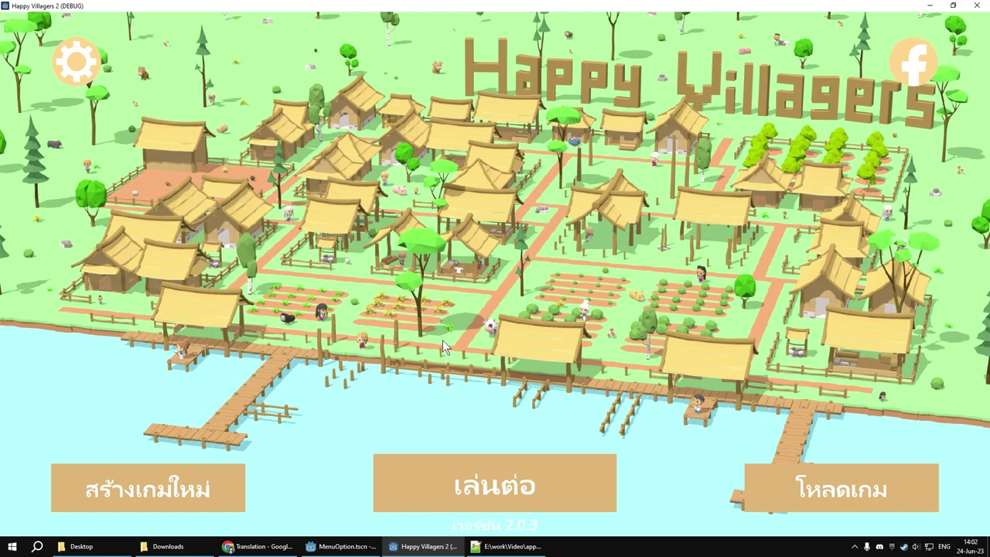
pyautogui.click(76, 62)
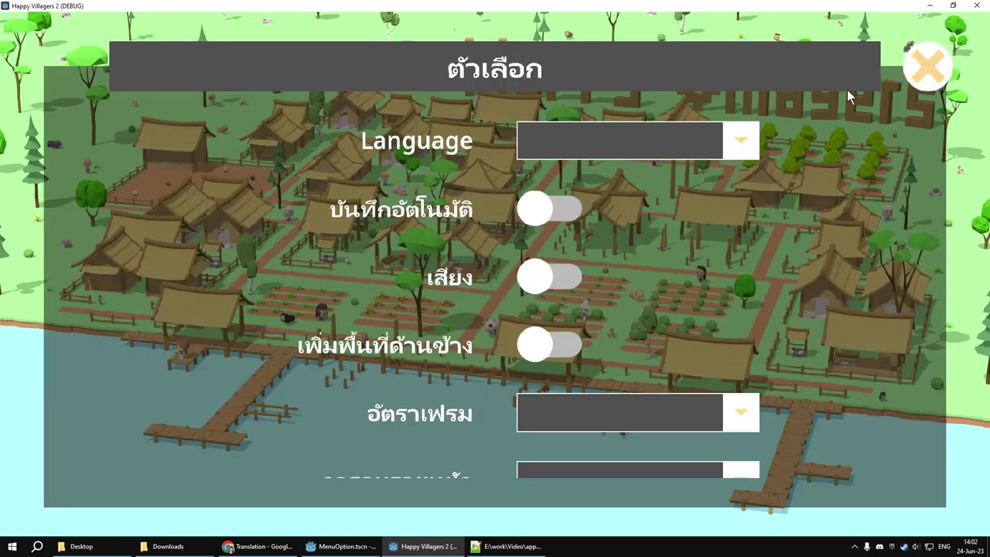
pyautogui.click(931, 68)
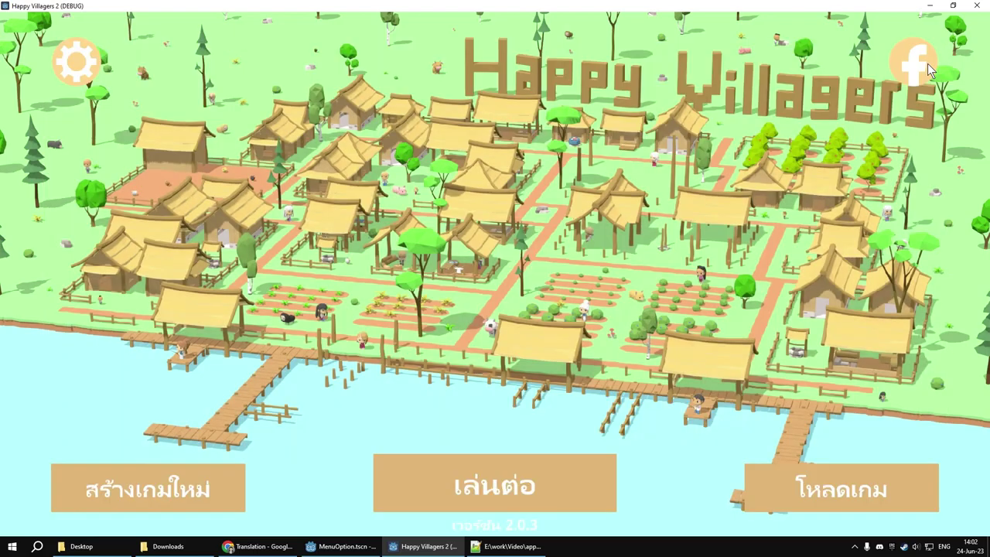
# Check the New Game and Load Game screens in Thai, then bring up the quit confirmation.
pyautogui.click(187, 488)
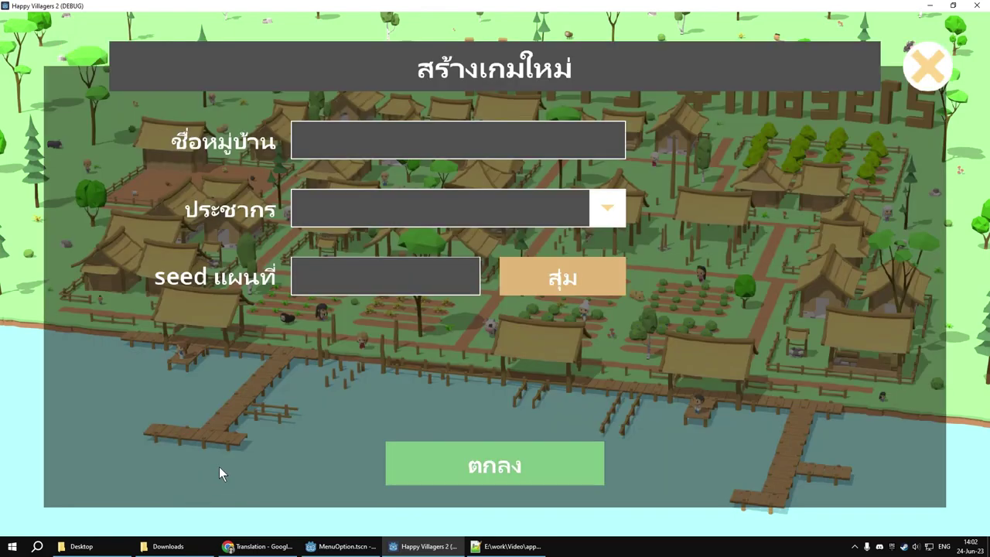
pyautogui.click(930, 71)
pyautogui.click(794, 464)
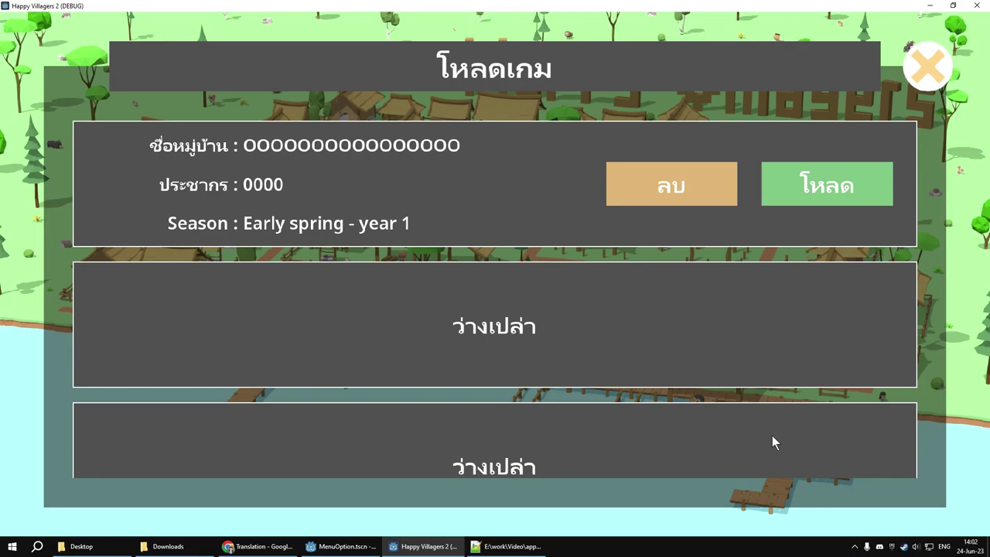
pyautogui.click(933, 75)
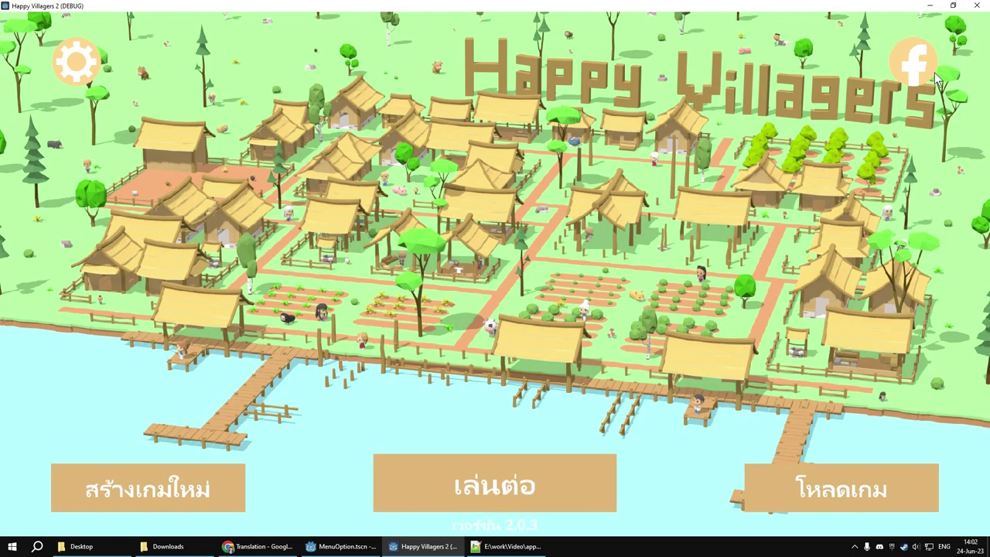
pyautogui.click(976, 6)
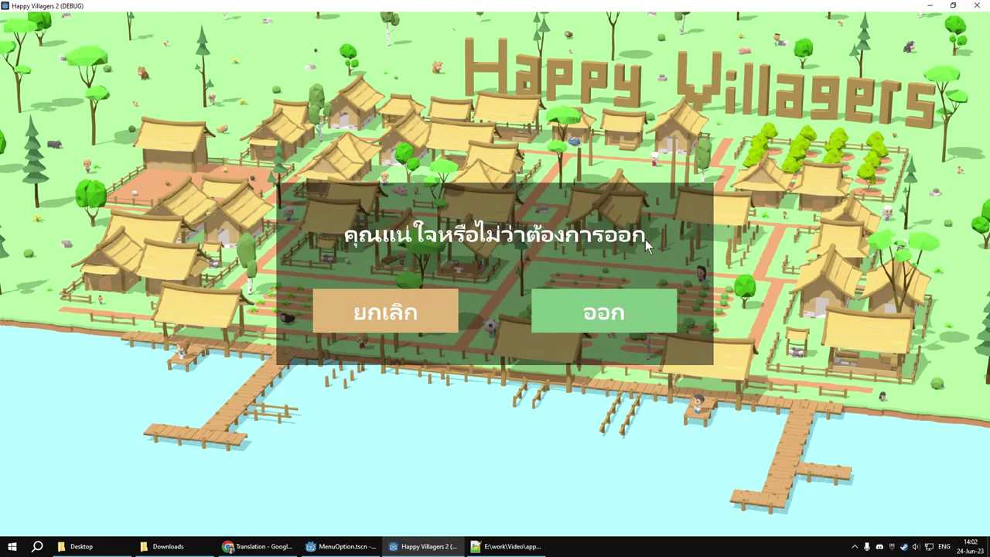
# Confirm ออก (Exit) to close the game and return to the MenuOption scene.
pyautogui.click(579, 316)
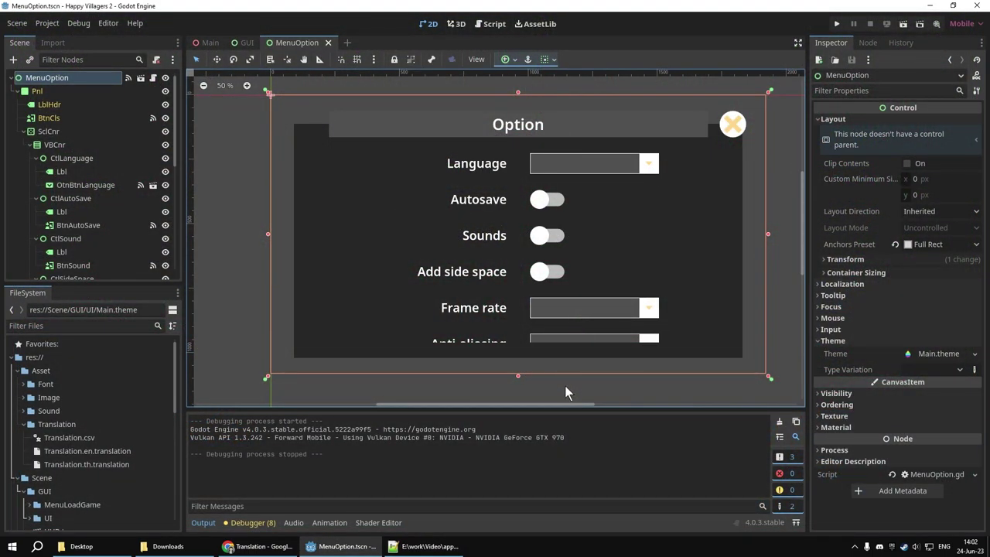
pyautogui.click(836, 24)
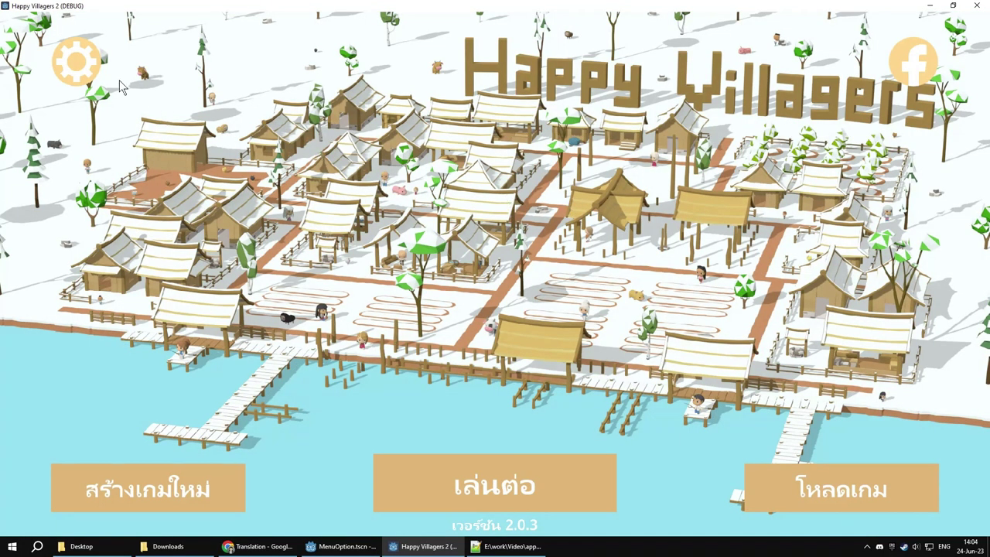
pyautogui.click(87, 65)
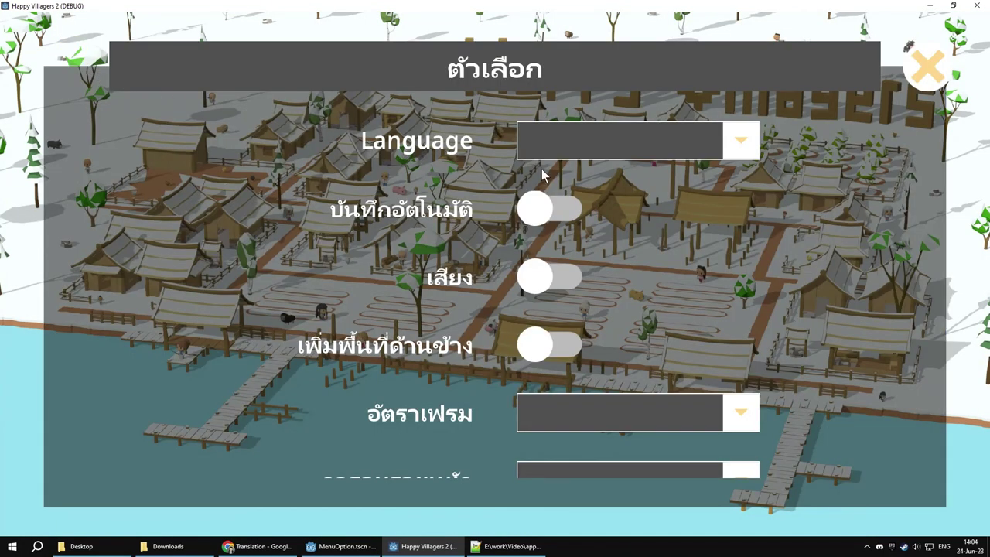
pyautogui.click(604, 157)
pyautogui.click(595, 233)
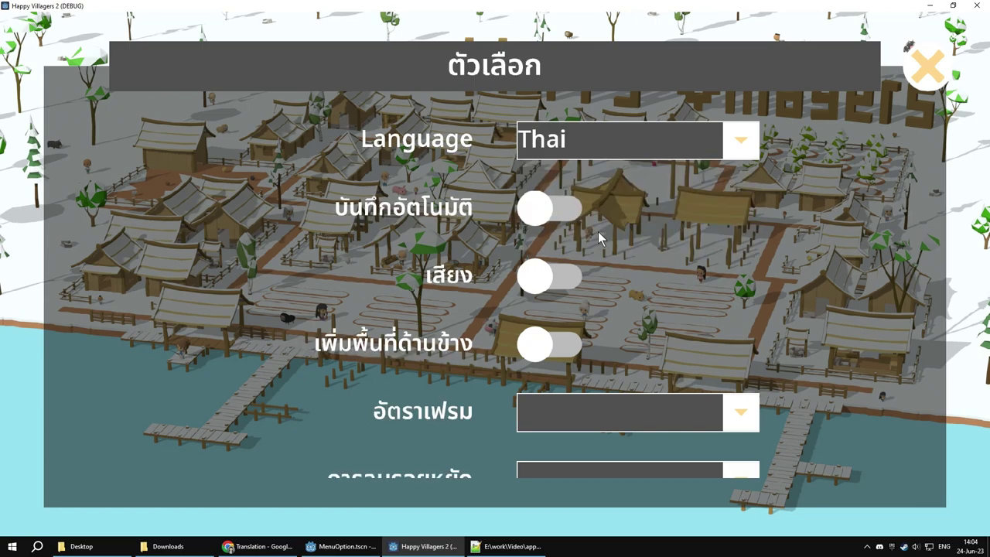
pyautogui.click(668, 140)
pyautogui.click(636, 189)
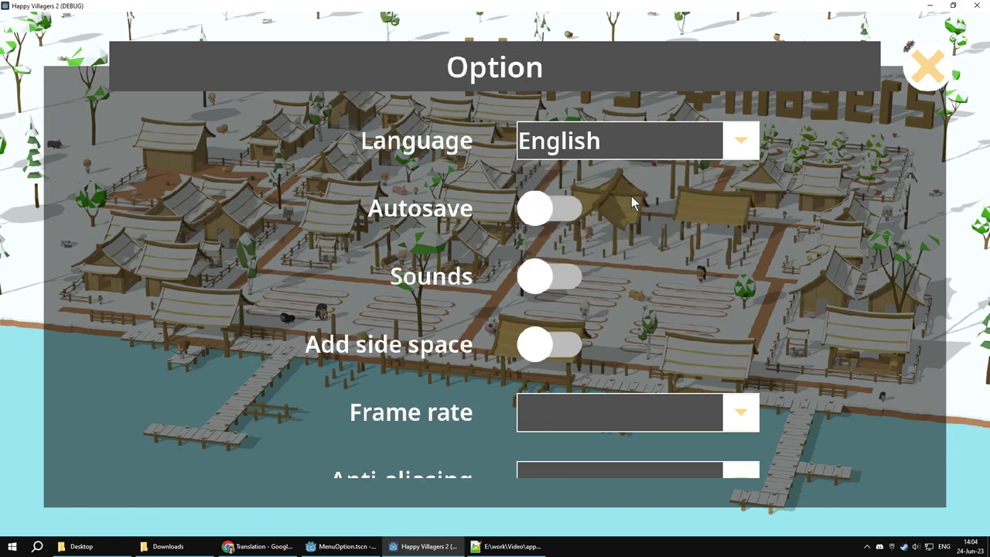
pyautogui.click(661, 149)
pyautogui.click(641, 234)
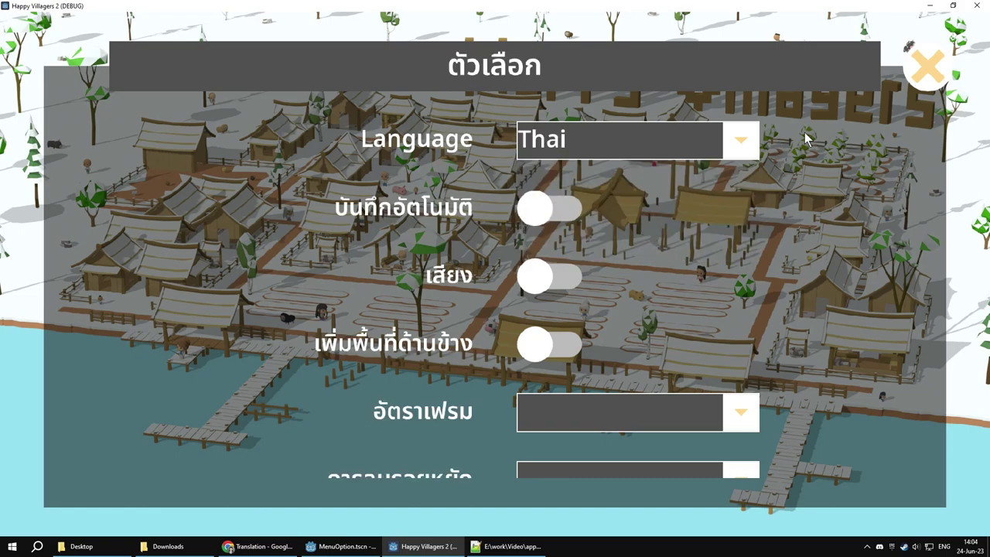
pyautogui.click(921, 63)
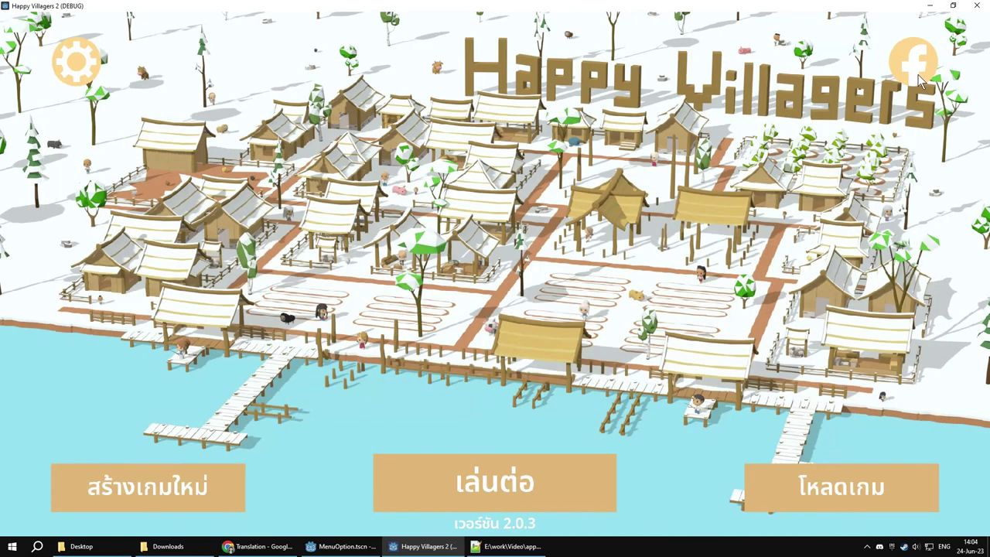
pyautogui.click(977, 5)
pyautogui.click(614, 311)
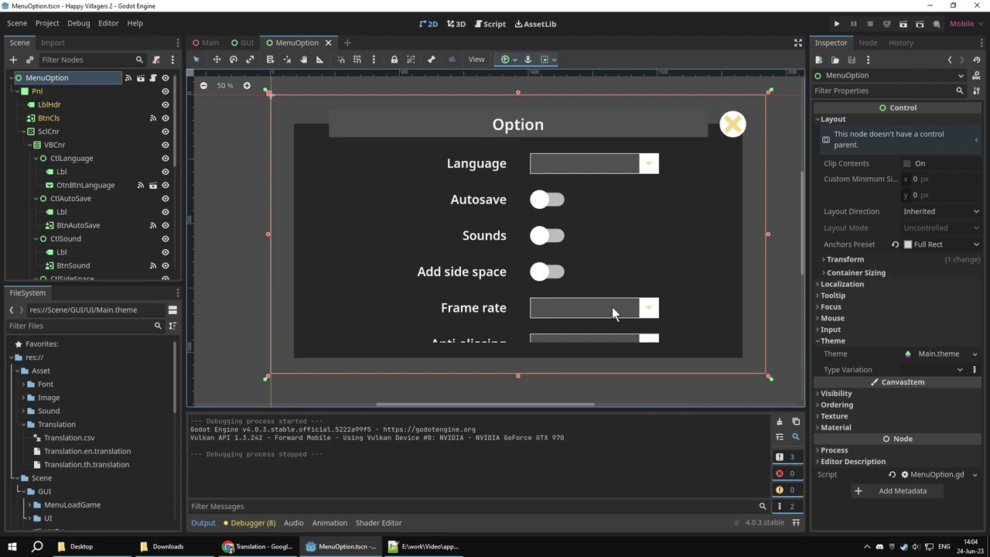
# Open the OtnBtnLanguage item_selected handler in MenuOption.gd via the Node signals list.
pyautogui.click(585, 168)
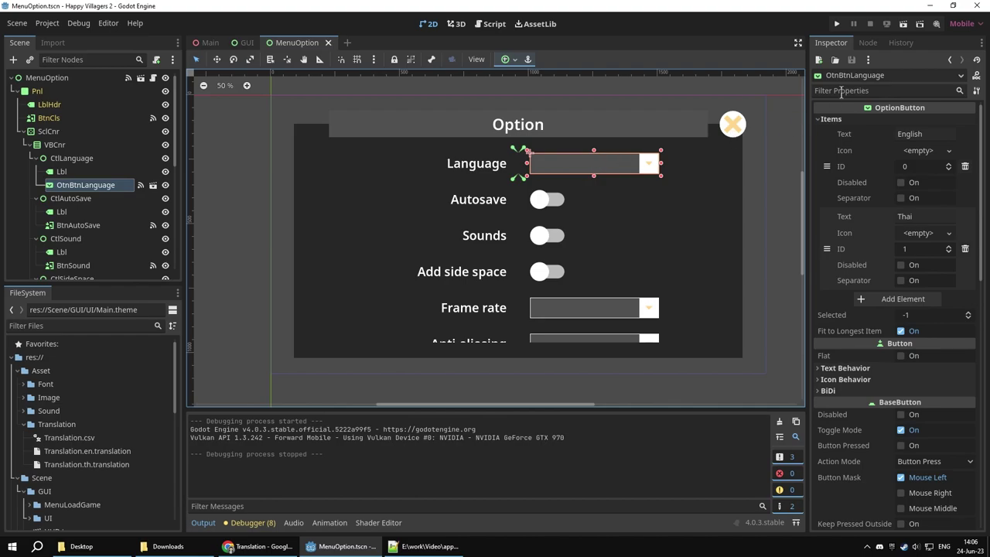
pyautogui.click(869, 44)
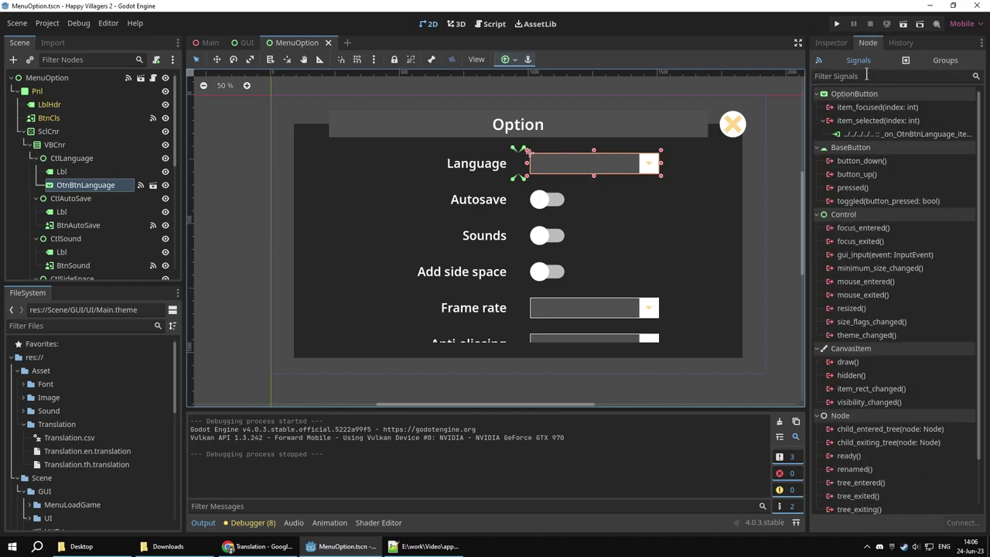
pyautogui.doubleClick(892, 133)
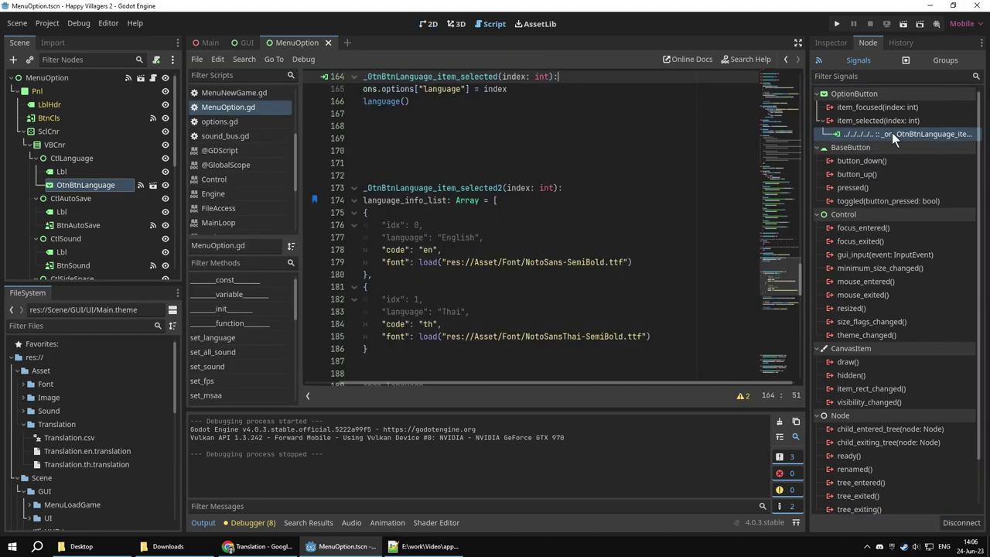
# Collapse the Output panel to enlarge the language-switching function's code.
pyautogui.scroll(-2, 541, 352)
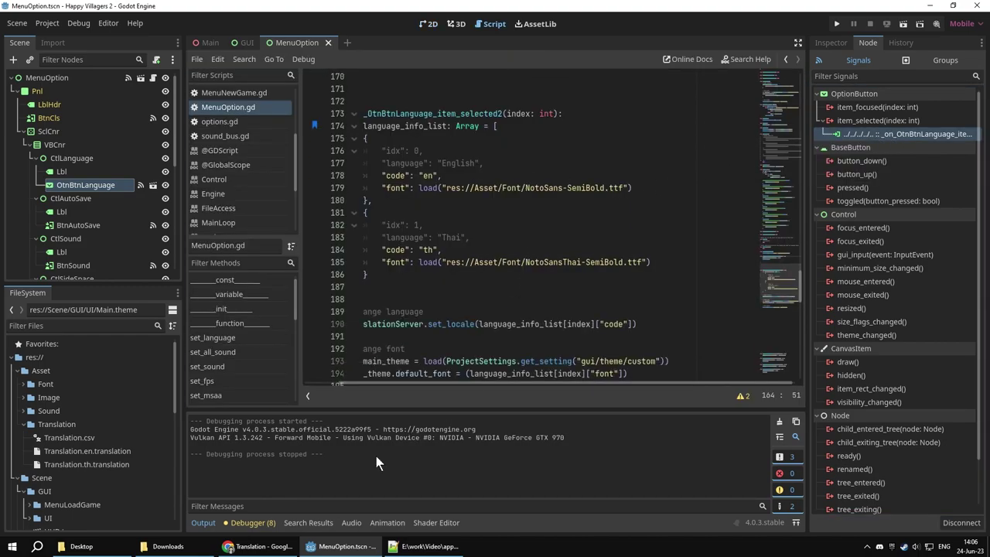
pyautogui.click(204, 523)
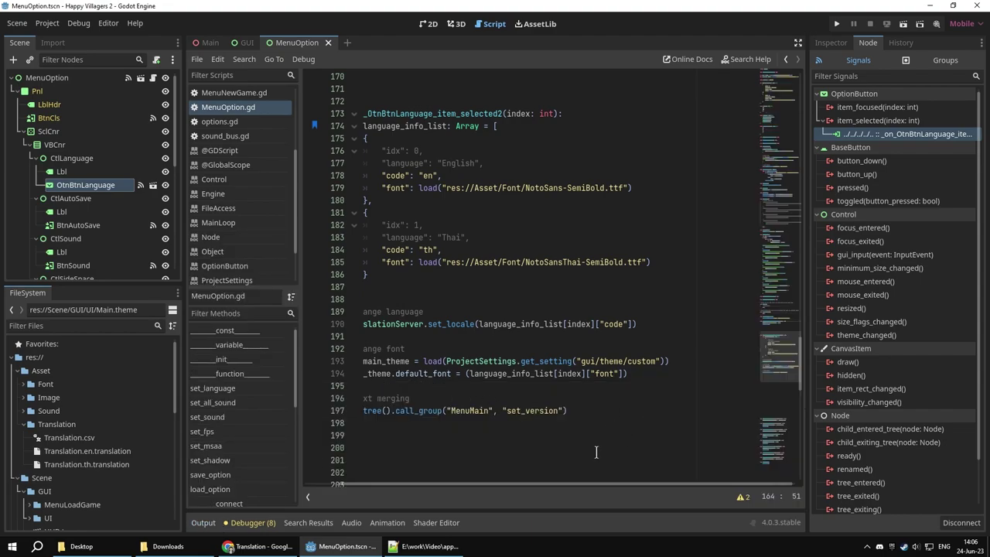
pyautogui.click(550, 439)
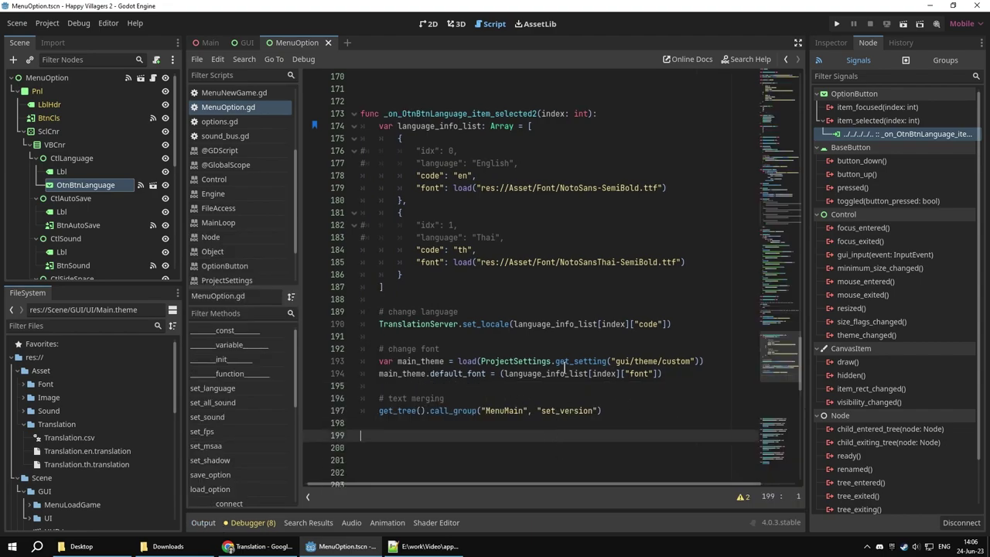
pyautogui.click(505, 93)
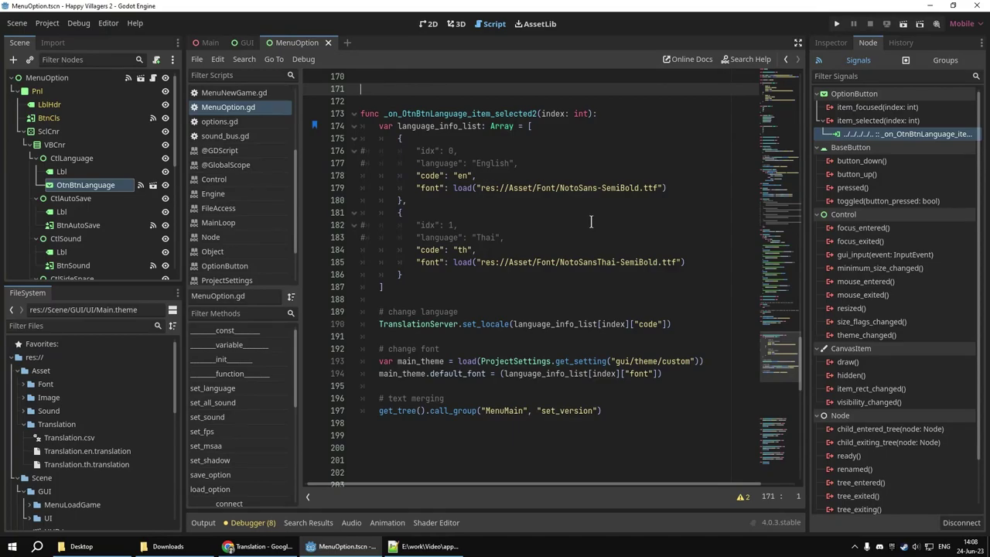
pyautogui.scroll(-3, 588, 256)
pyautogui.scroll(3, 579, 294)
# Walk through the set_locale, default font and MenuMain group call lines, then bring up the GUI scene.
pyautogui.click(688, 320)
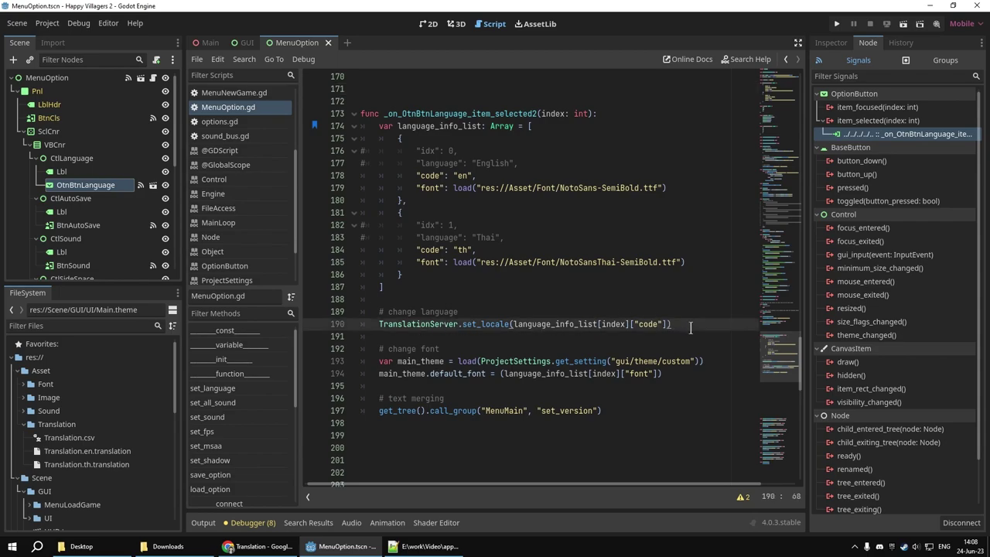
pyautogui.click(714, 375)
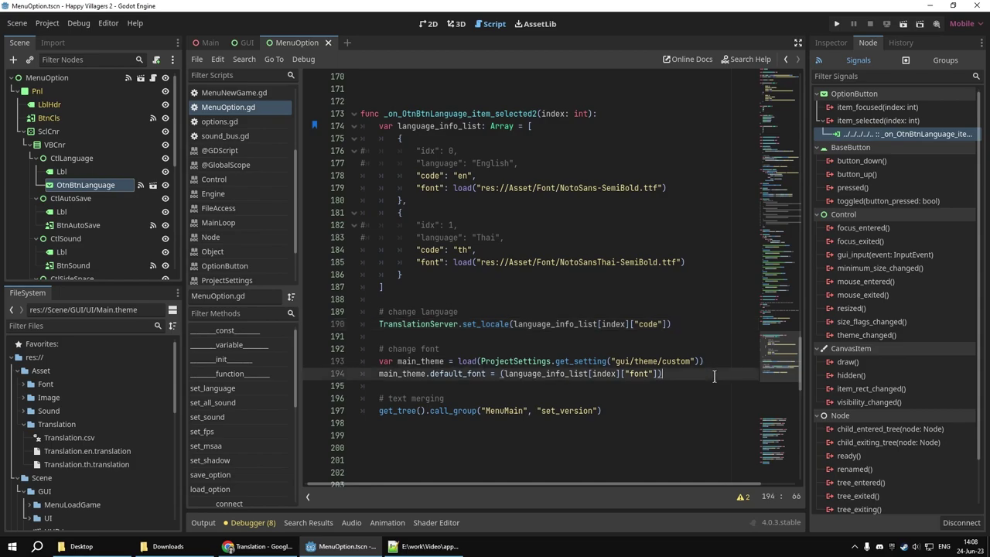
pyautogui.click(652, 413)
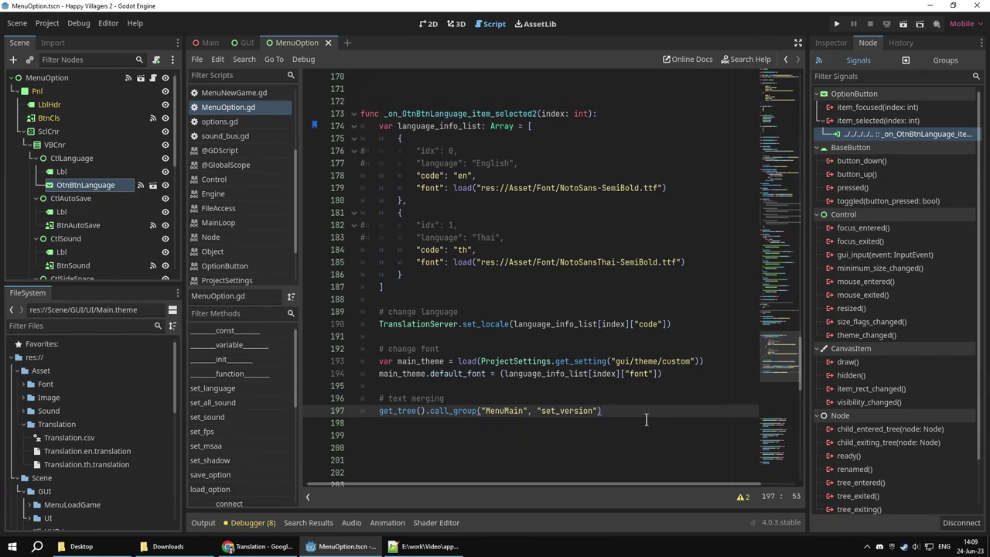
pyautogui.click(241, 38)
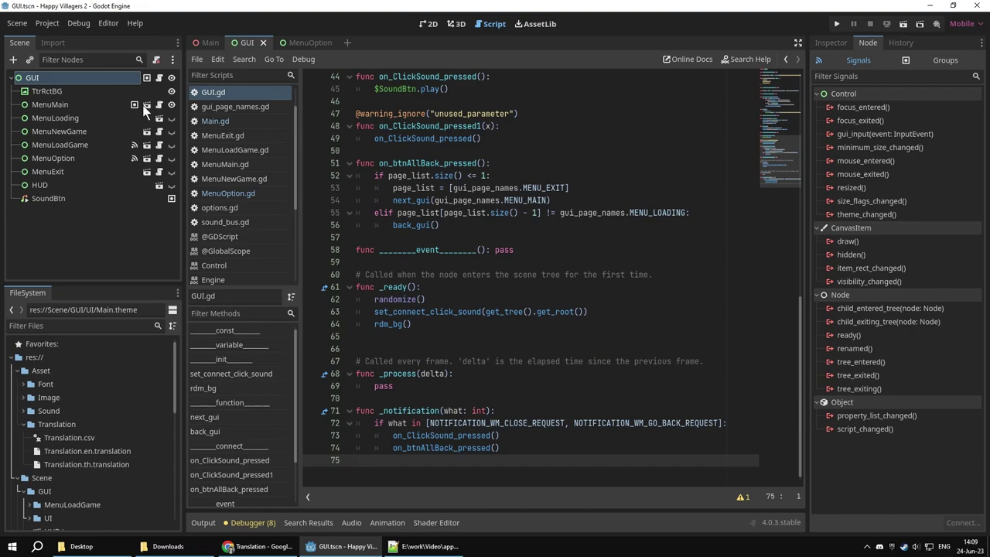
# Open MenuMain's canvas, then revisit the set_locale line in the MenuOption script.
pyautogui.click(147, 104)
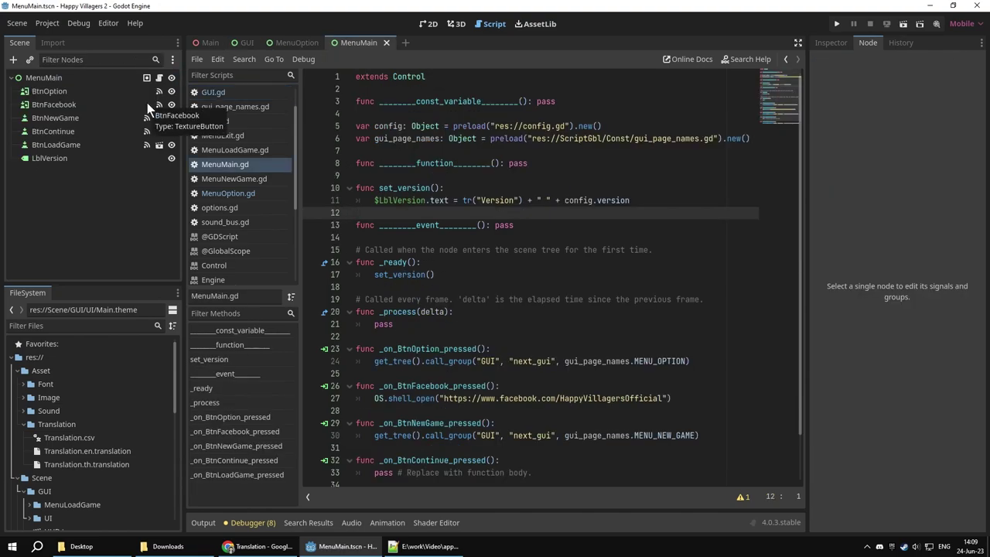
pyautogui.click(430, 24)
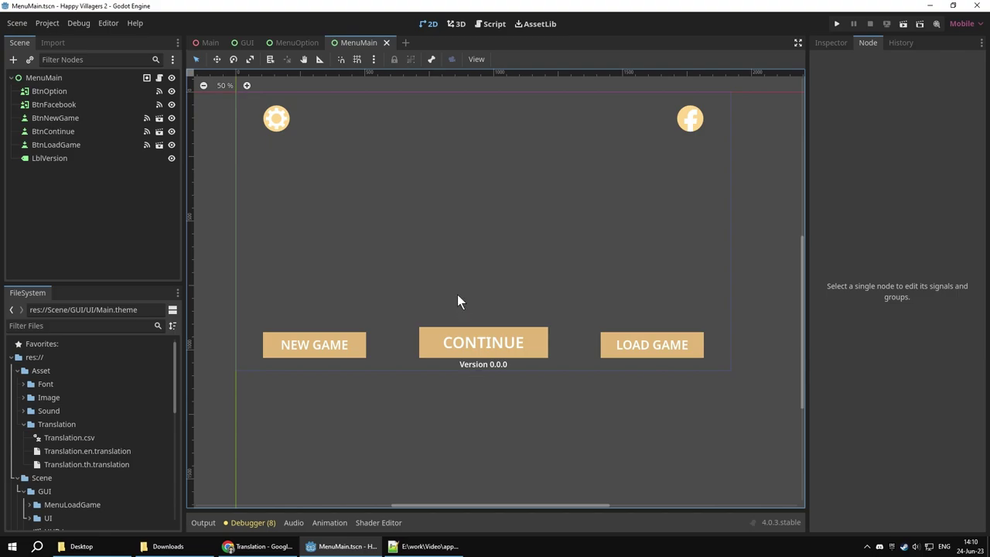
pyautogui.click(290, 44)
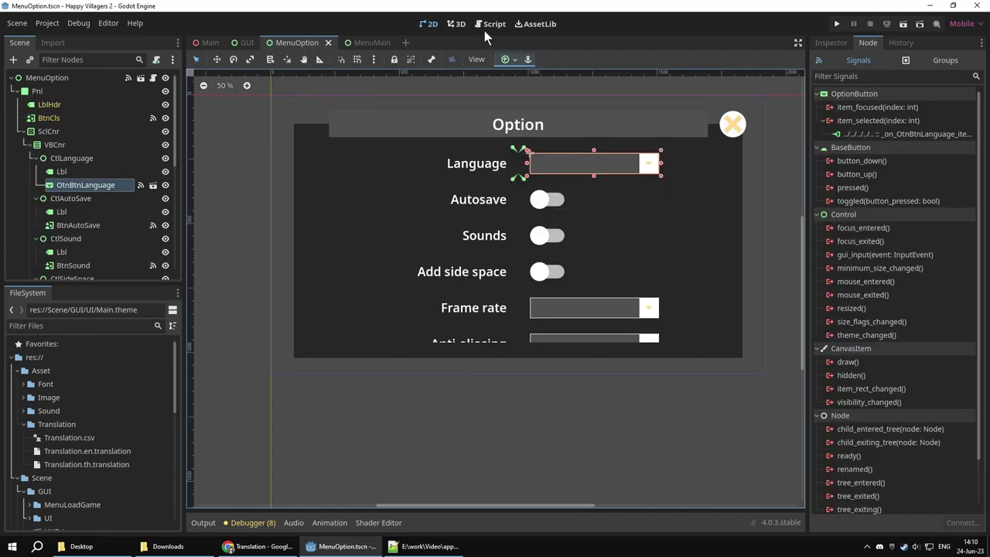
pyautogui.click(490, 28)
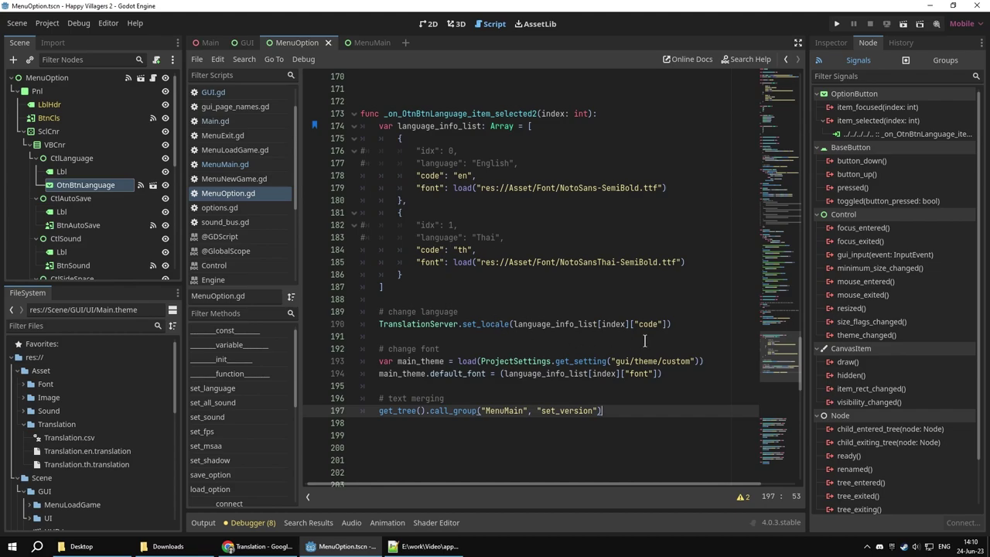
pyautogui.click(686, 325)
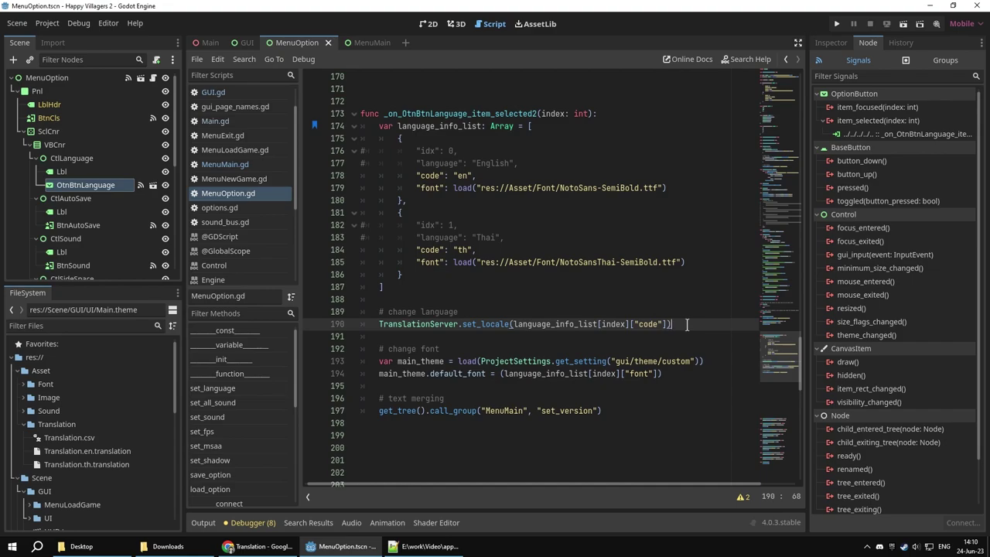
# Compare the MenuMain layout with its script and locate the tr() call on line 11.
pyautogui.click(358, 38)
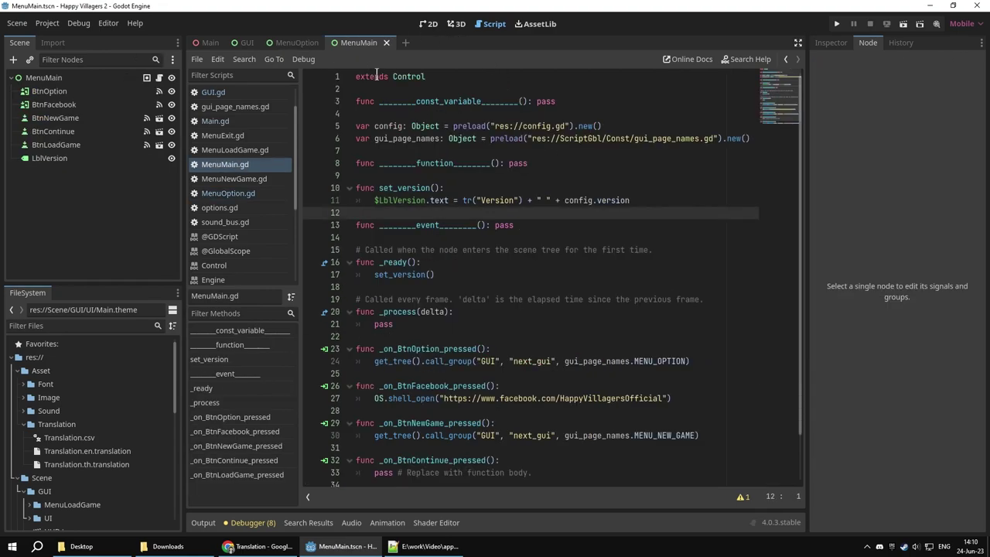
pyautogui.click(426, 25)
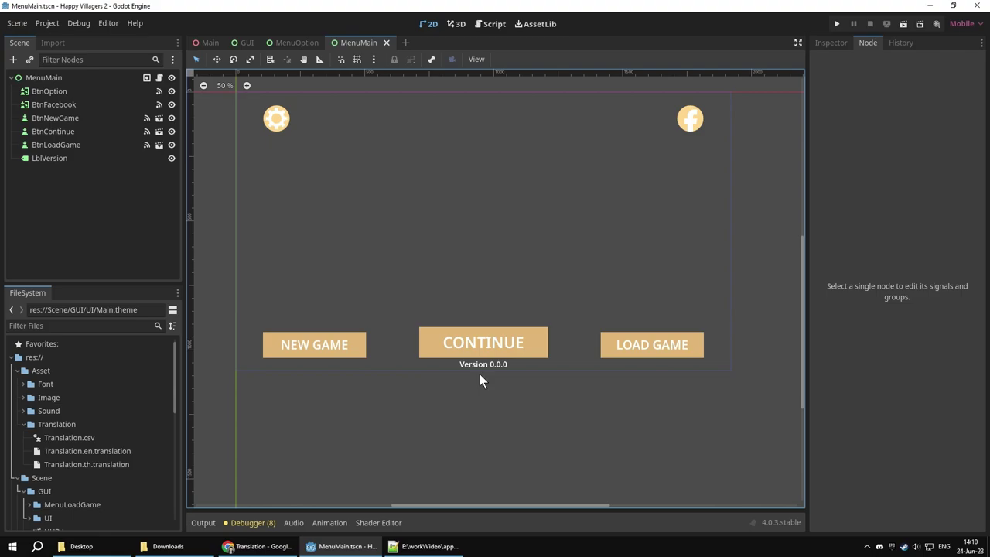
pyautogui.click(486, 29)
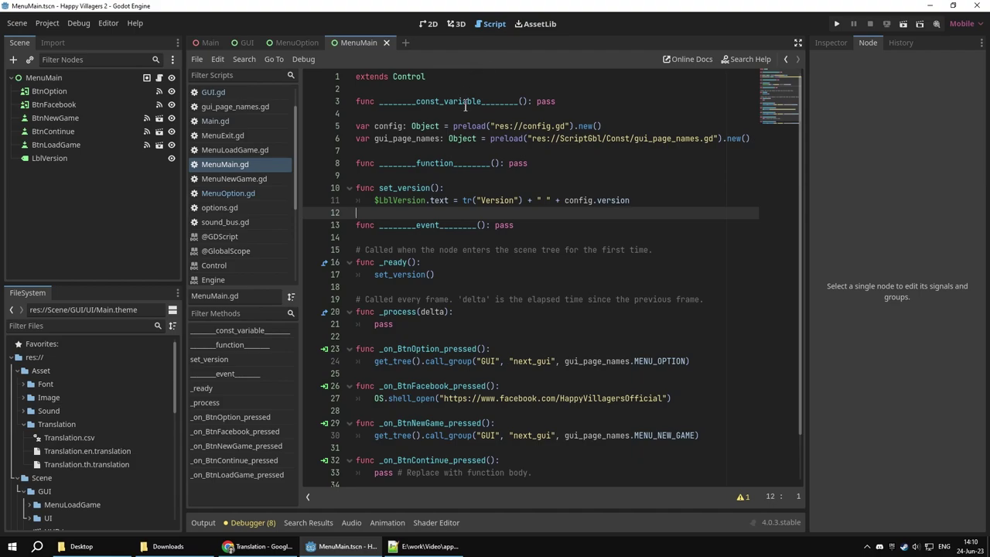
pyautogui.click(463, 200)
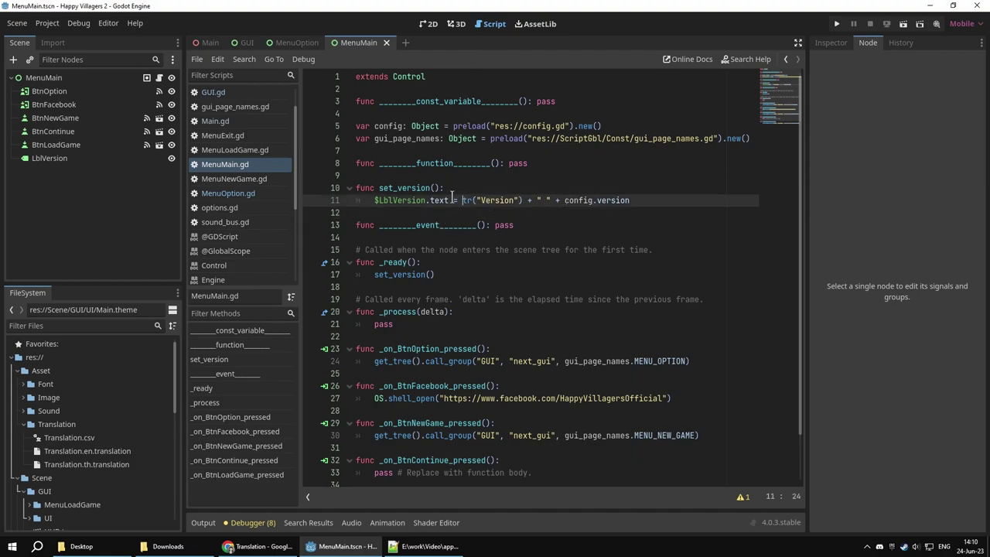
# Highlight tr and the space-joining part of line 11, then return to the GUI scene canvas.
pyautogui.doubleClick(470, 199)
pyautogui.press('Left')
pyautogui.press('Left')
pyautogui.moveTo(538, 200); pyautogui.dragTo(564, 200)
pyautogui.click(644, 203)
pyautogui.click(428, 24)
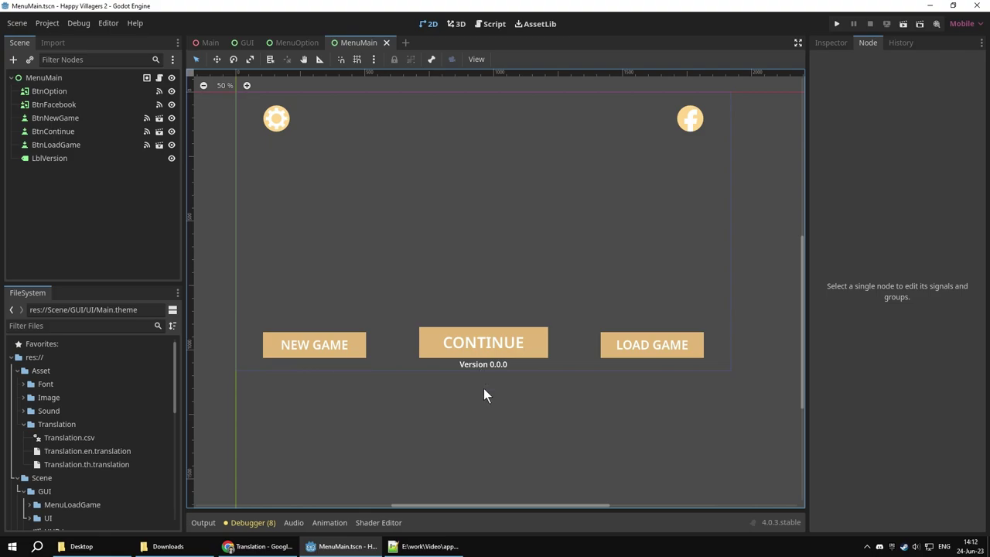
pyautogui.click(238, 43)
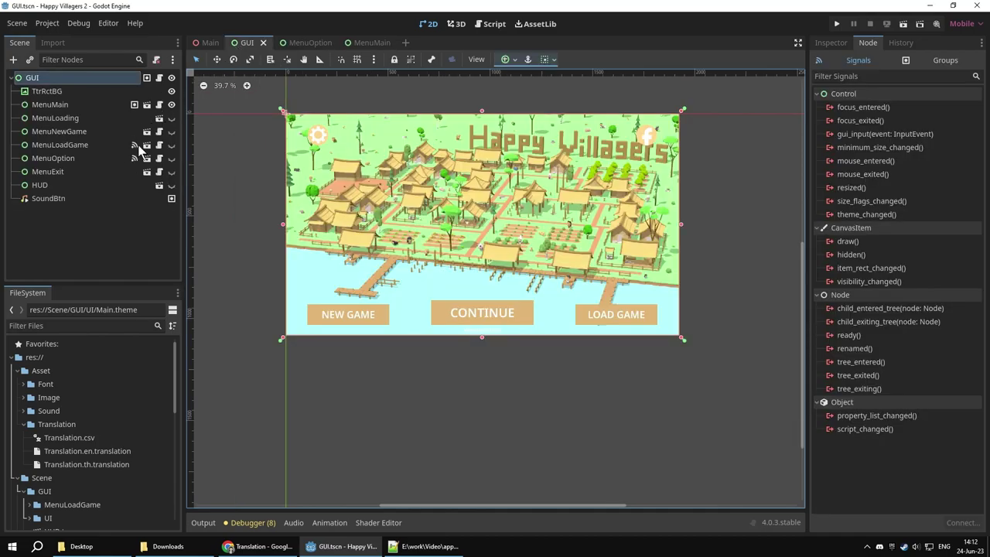
# Open MenuLoadGame and its PnlLoadGame panel, select LblVillageName, and check the Translation sheet.
pyautogui.click(146, 144)
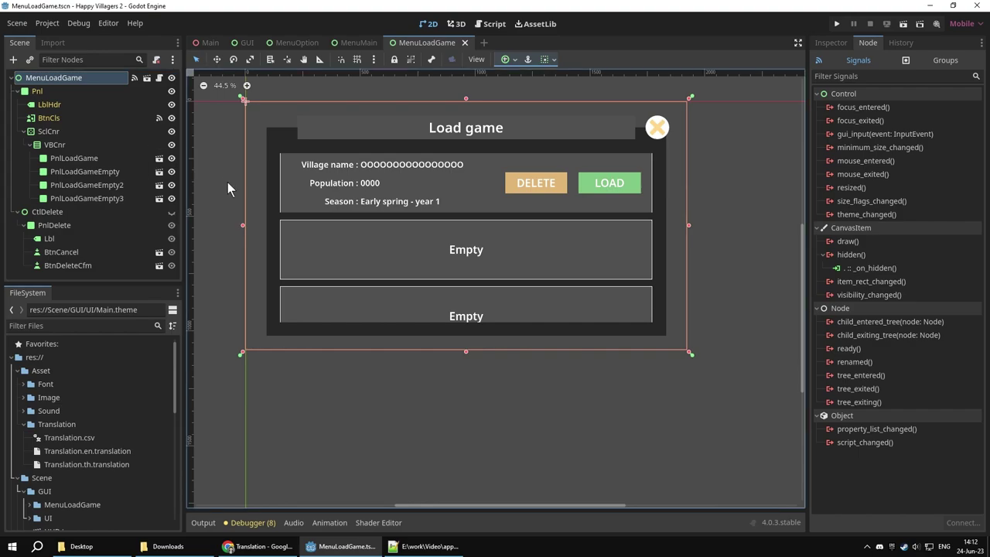
pyautogui.click(158, 158)
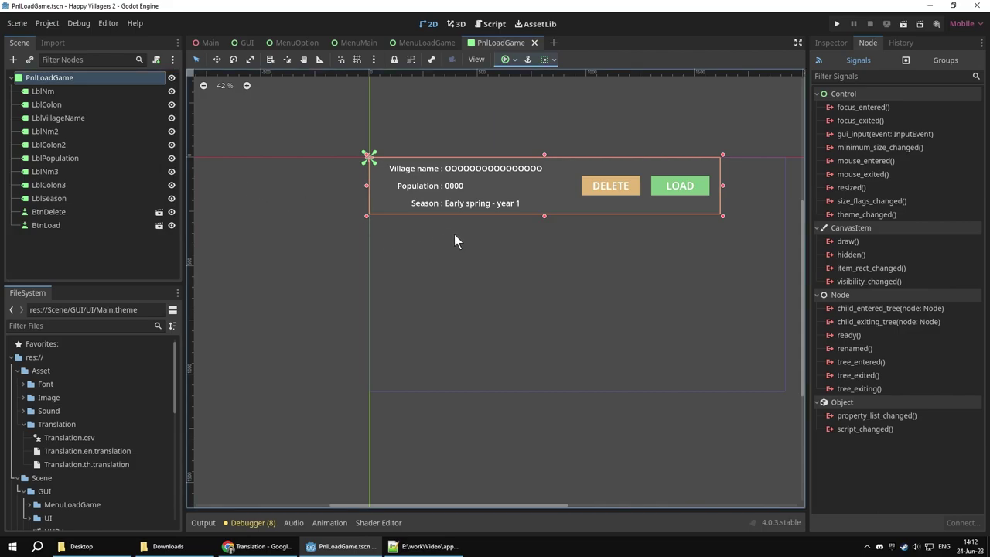
pyautogui.click(493, 171)
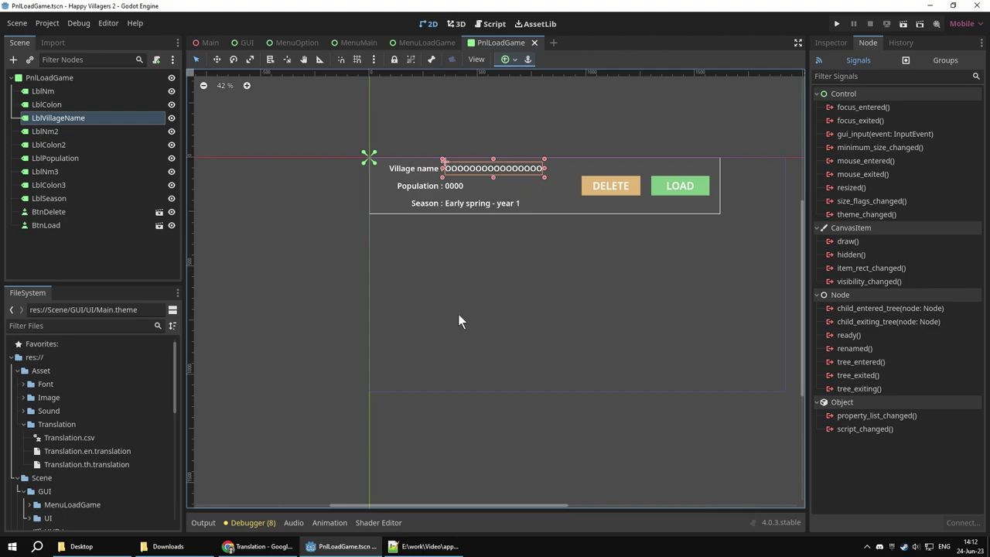
pyautogui.click(262, 546)
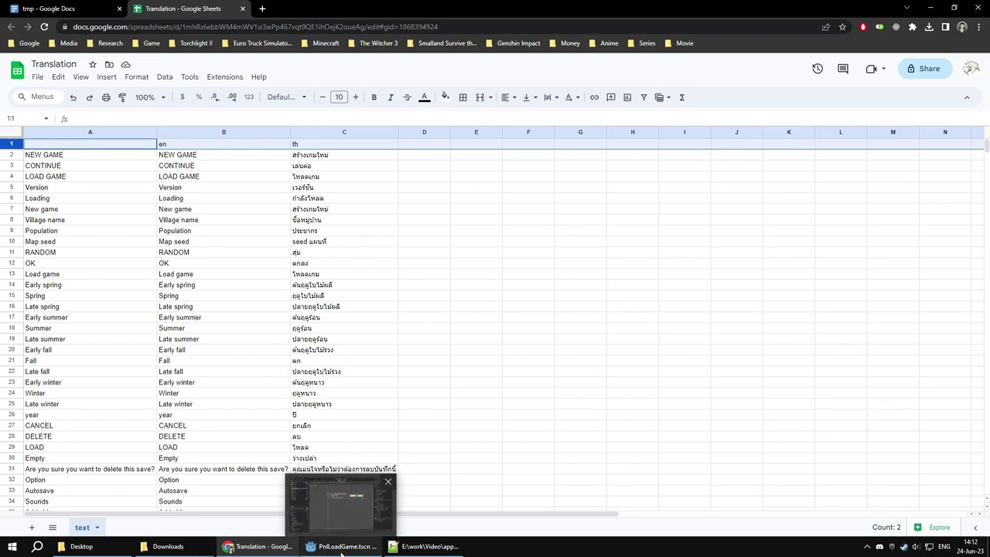
pyautogui.click(341, 547)
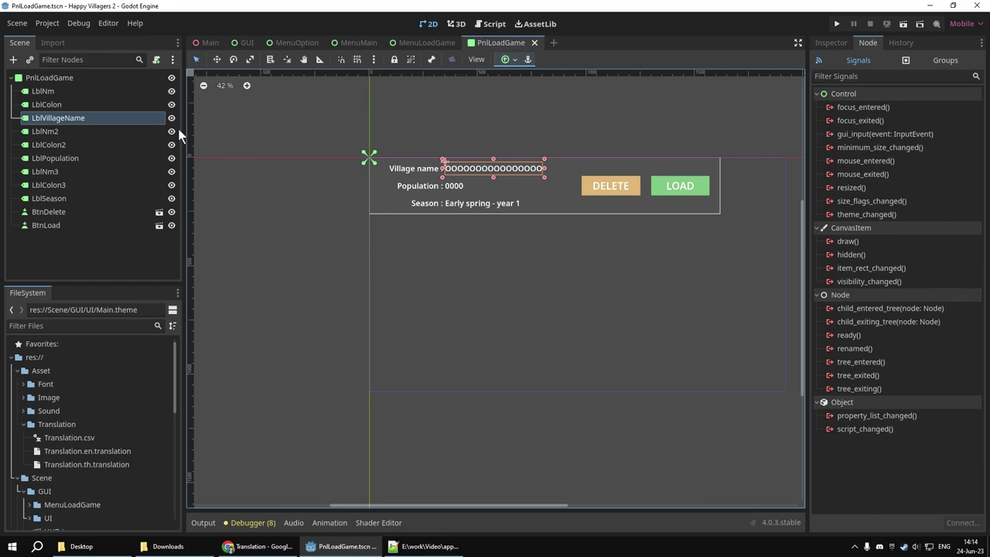
# Show LblVillageName's Inspector properties, including its Localization Auto Translate setting.
pyautogui.click(72, 118)
pyautogui.click(831, 43)
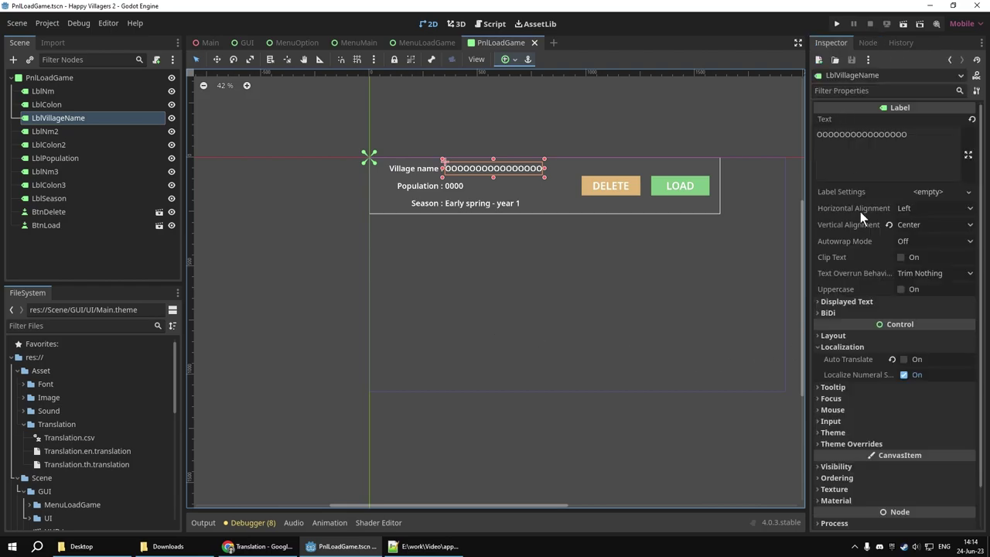